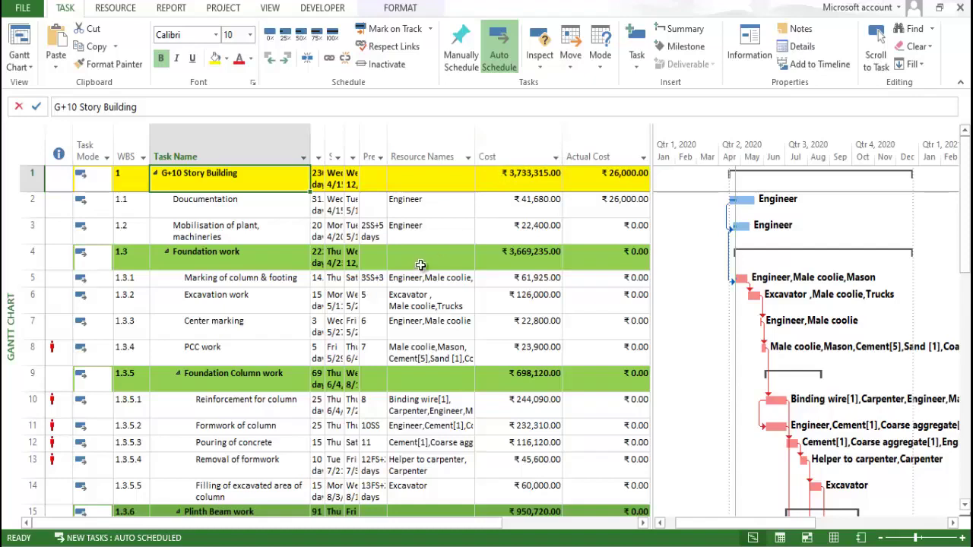
Select the Documentation and Mobilisation tasks, then the whole G+10 Story Building summary row.
click(215, 210)
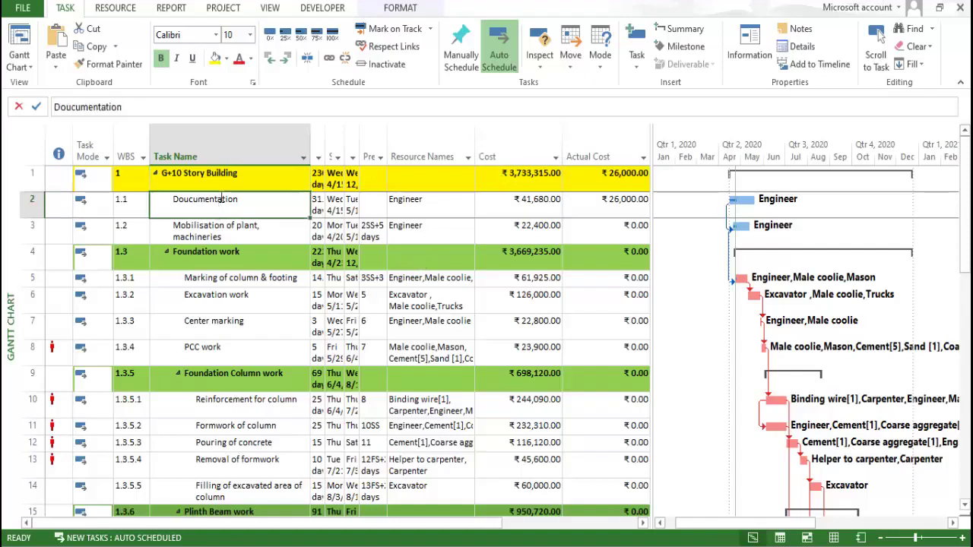
click(221, 188)
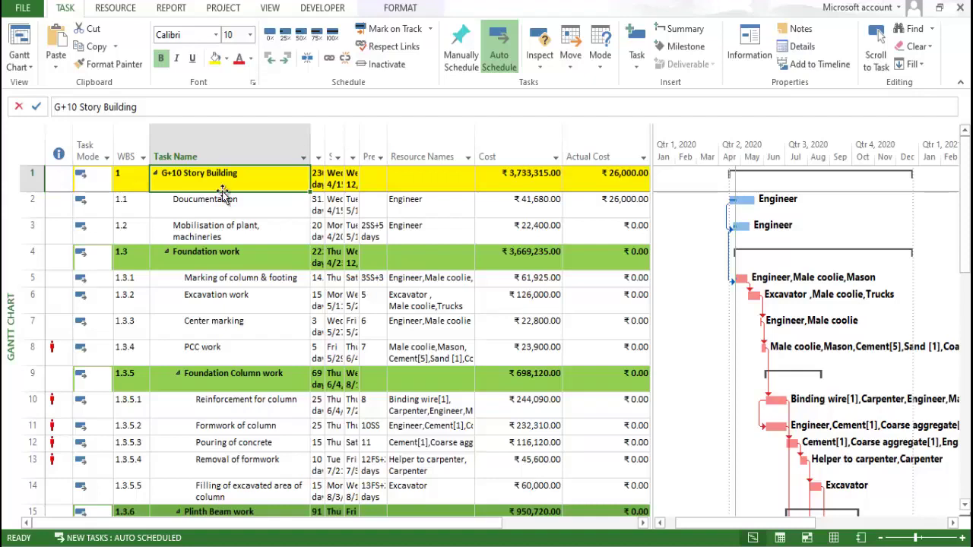
click(204, 228)
click(32, 180)
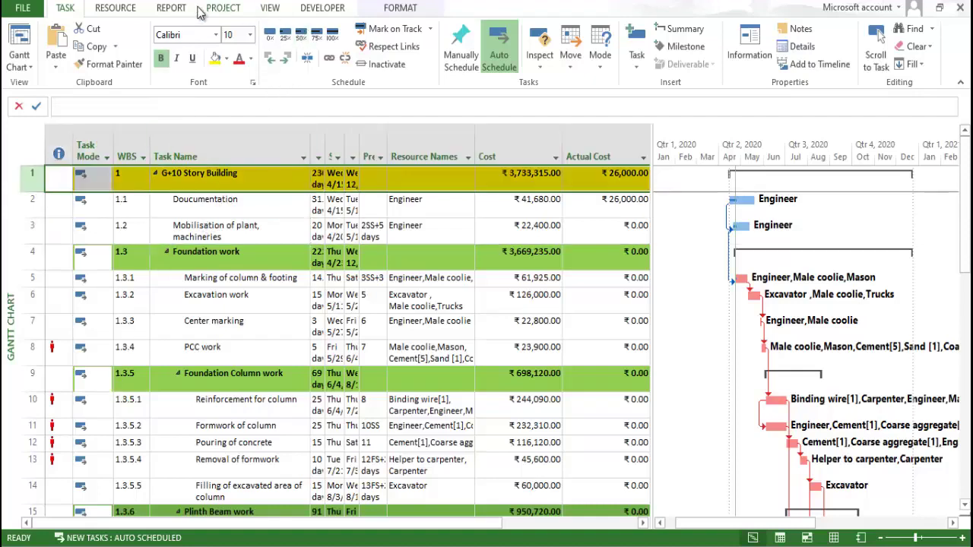
Save Baseline for the entire project from the Set Baseline dialog.
click(222, 9)
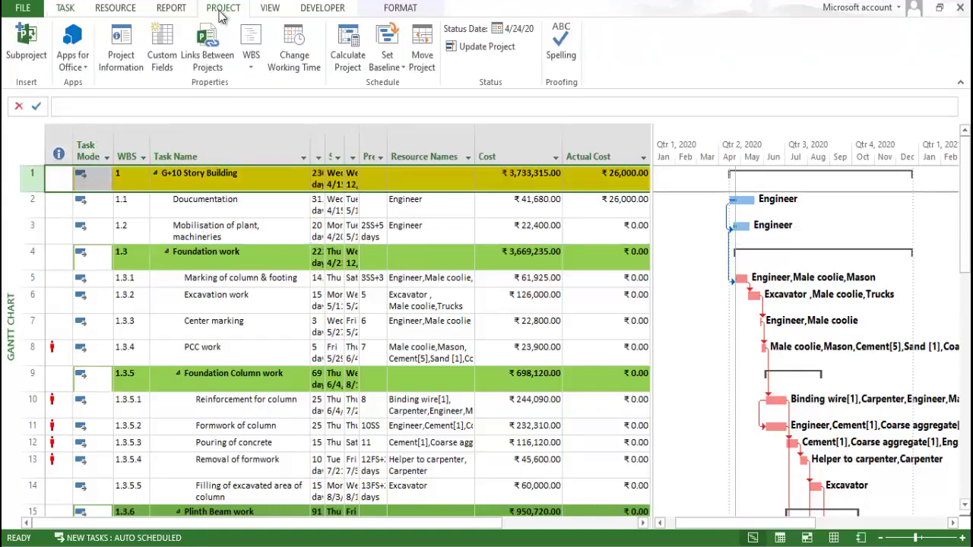
click(386, 67)
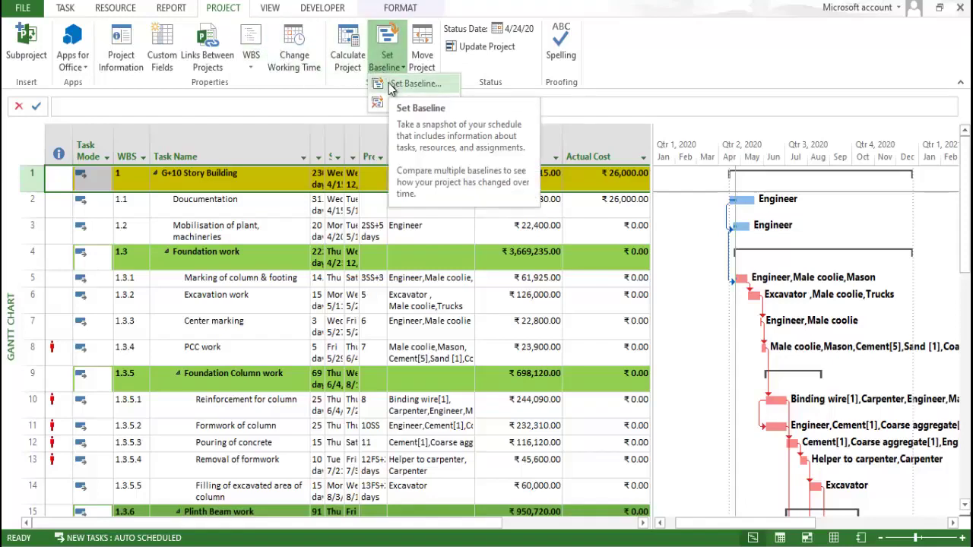
click(392, 85)
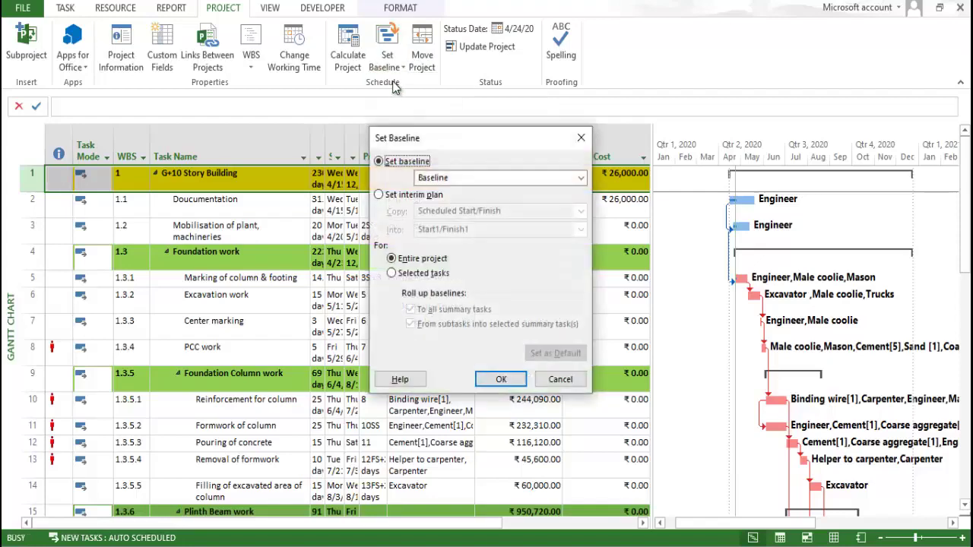
click(433, 178)
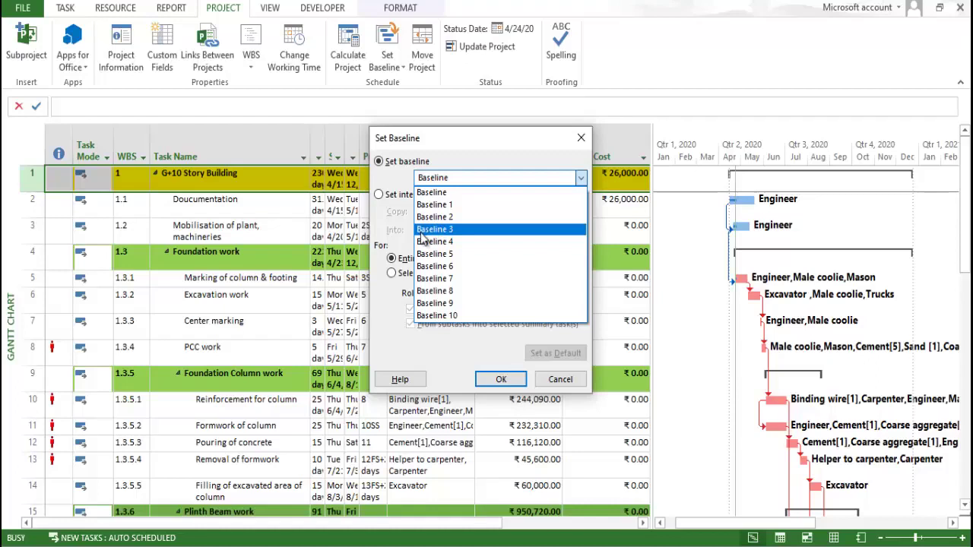
click(437, 195)
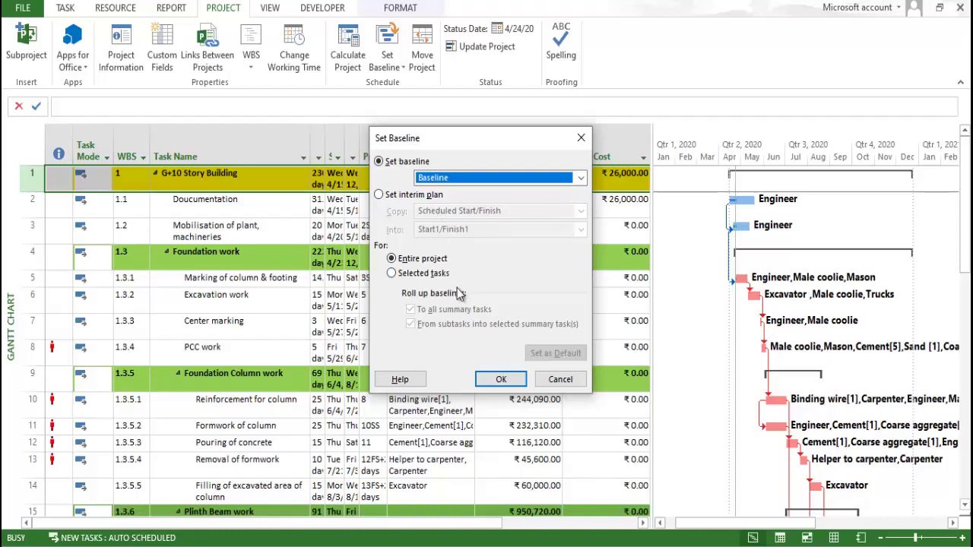
click(500, 380)
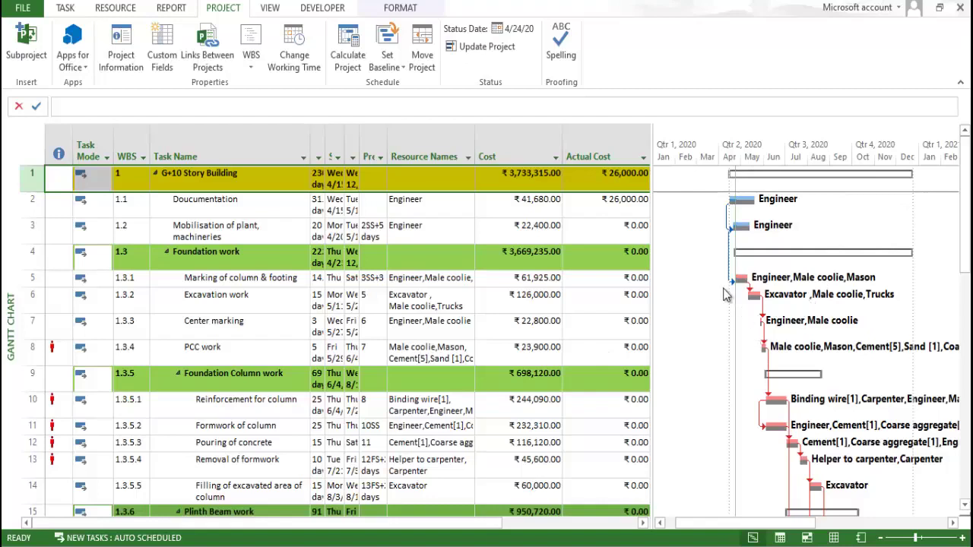
click(425, 9)
Insert a Baseline Cost column to the left of the Cost column.
click(384, 65)
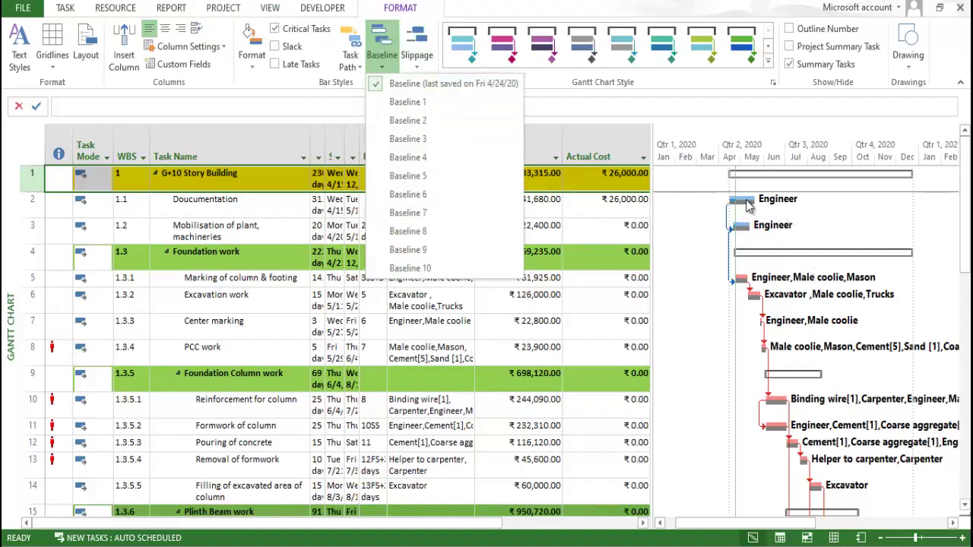
click(601, 125)
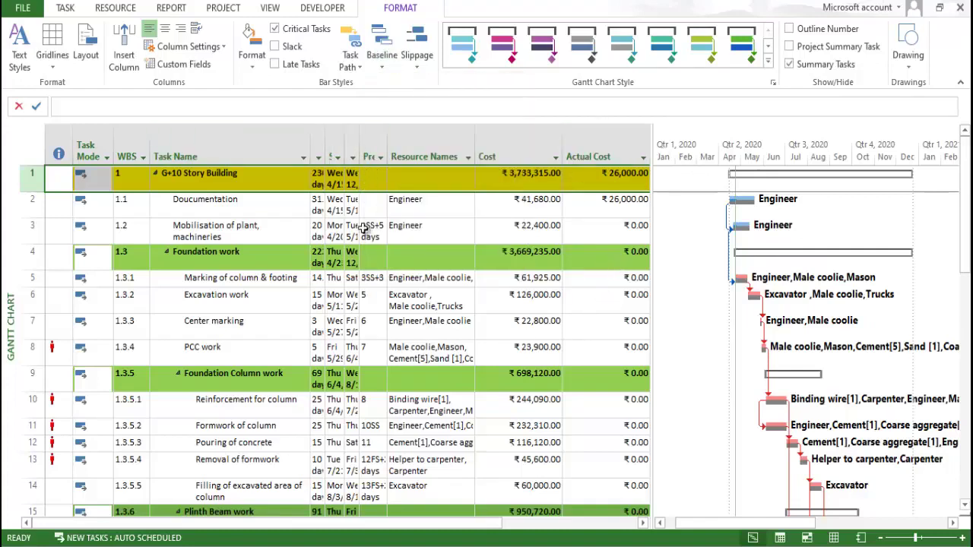
click(446, 149)
click(498, 145)
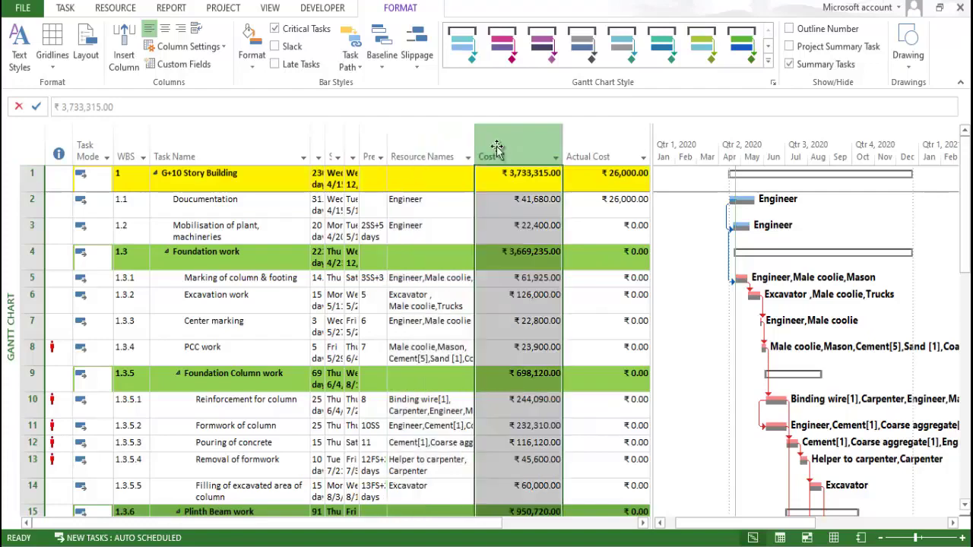
right_click(498, 147)
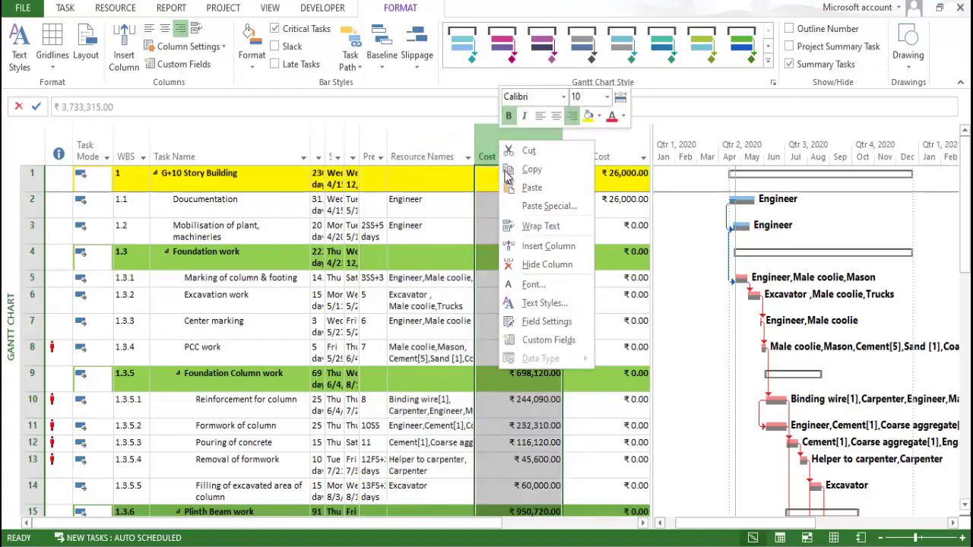
click(519, 244)
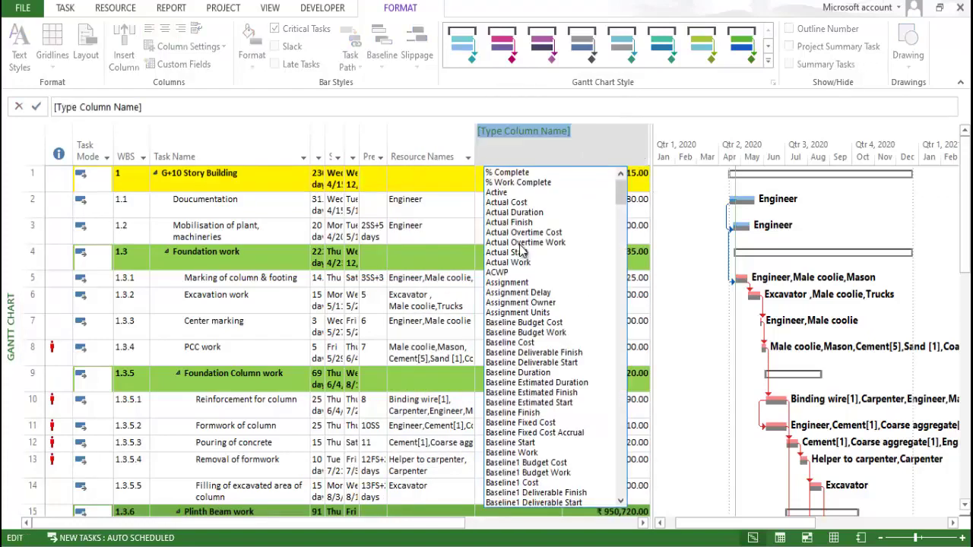
text(baseline Budget Cost)
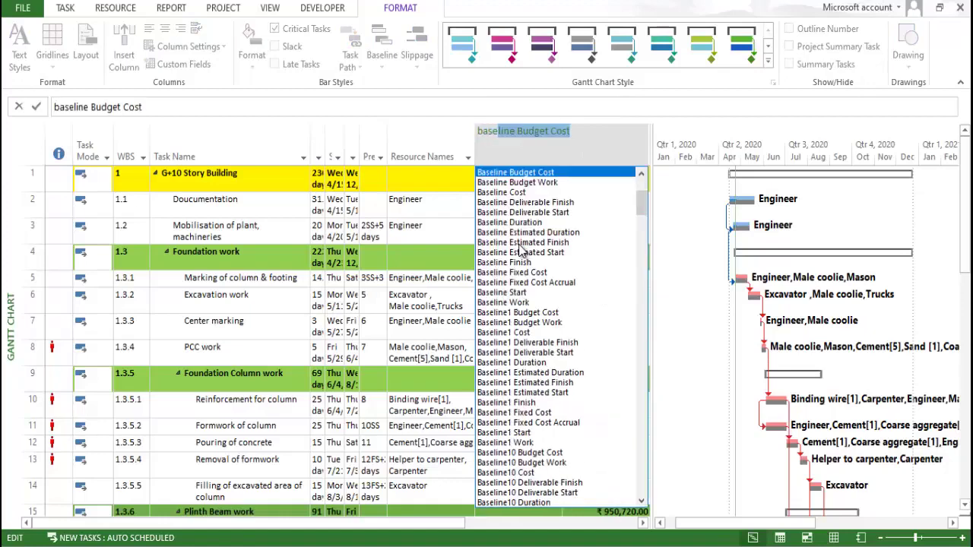
click(504, 193)
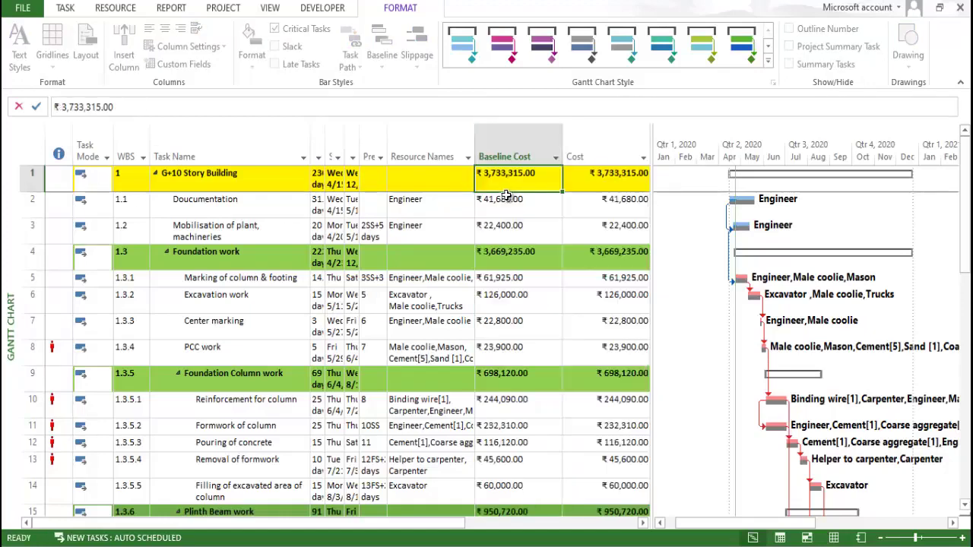
Set the Documentation task's Actual Cost to 0 and compare baseline and cost values.
click(643, 524)
click(644, 523)
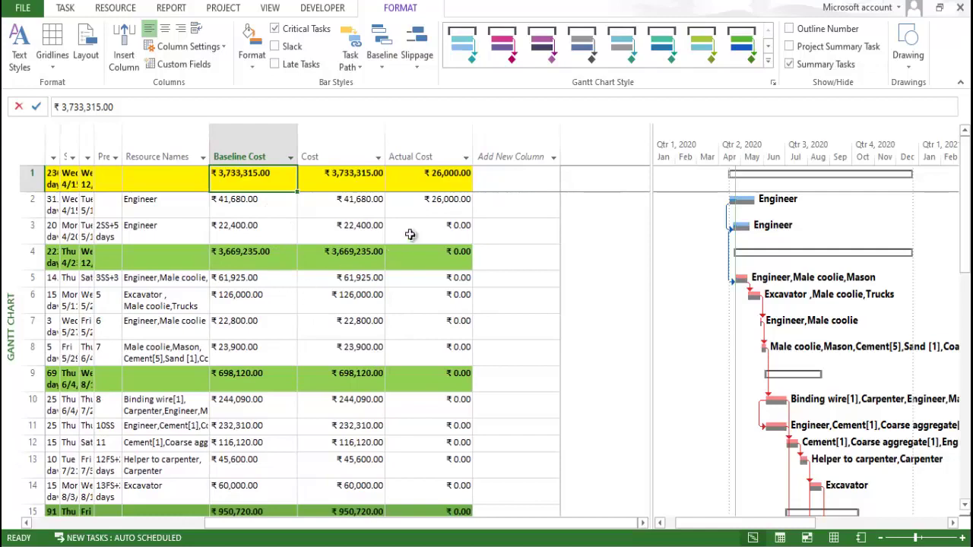
click(428, 208)
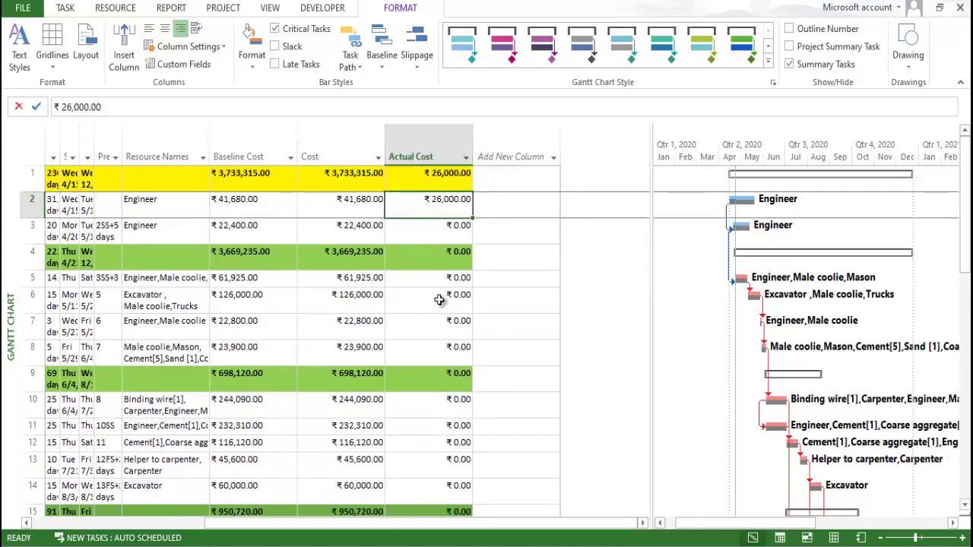
text(0)
click(430, 285)
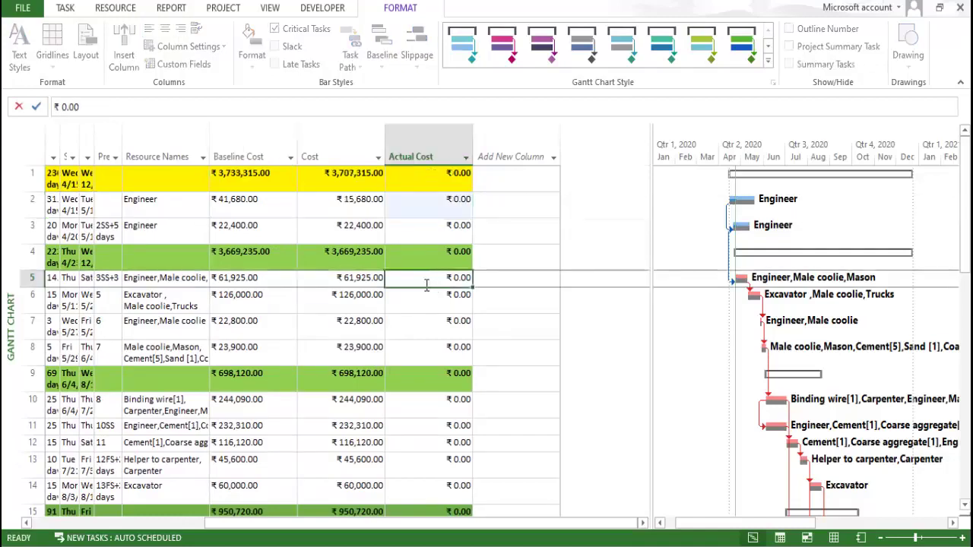
click(271, 212)
click(272, 236)
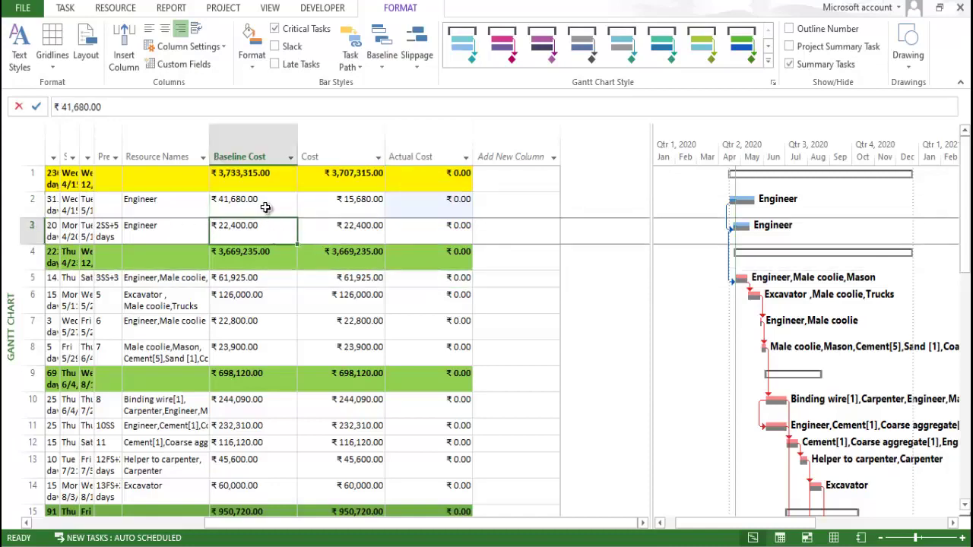
click(315, 232)
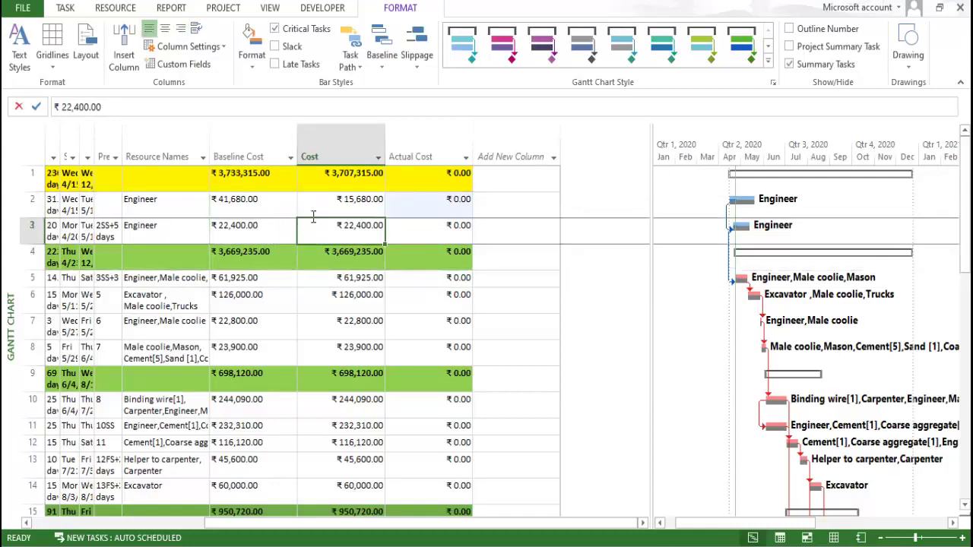
click(266, 204)
Run Update Project and recheck the Documentation task's actual and baseline costs.
click(223, 9)
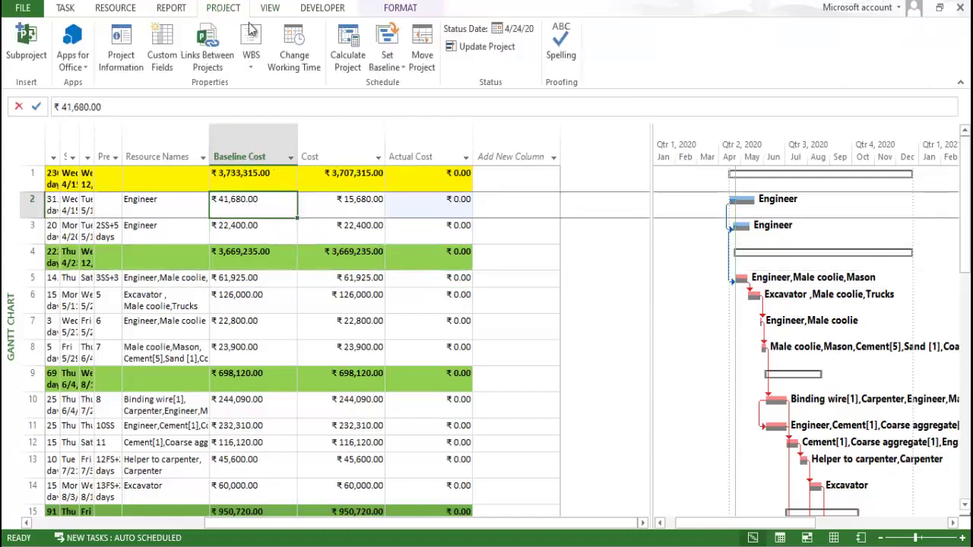
click(479, 47)
click(536, 315)
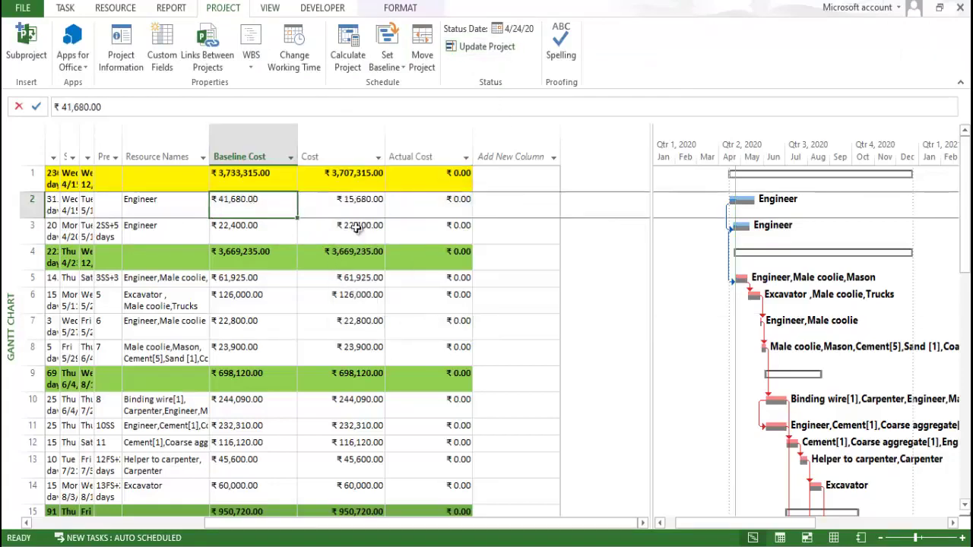
click(460, 204)
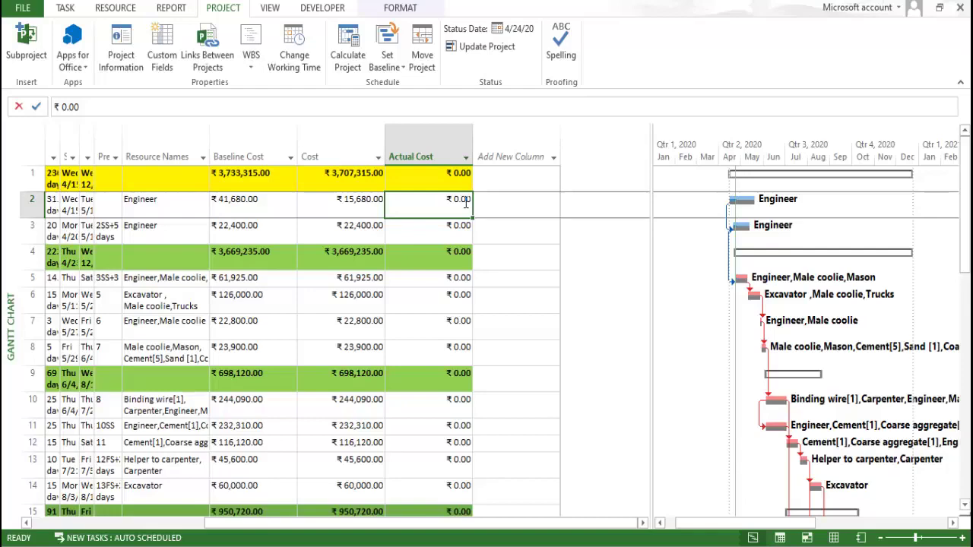
click(274, 208)
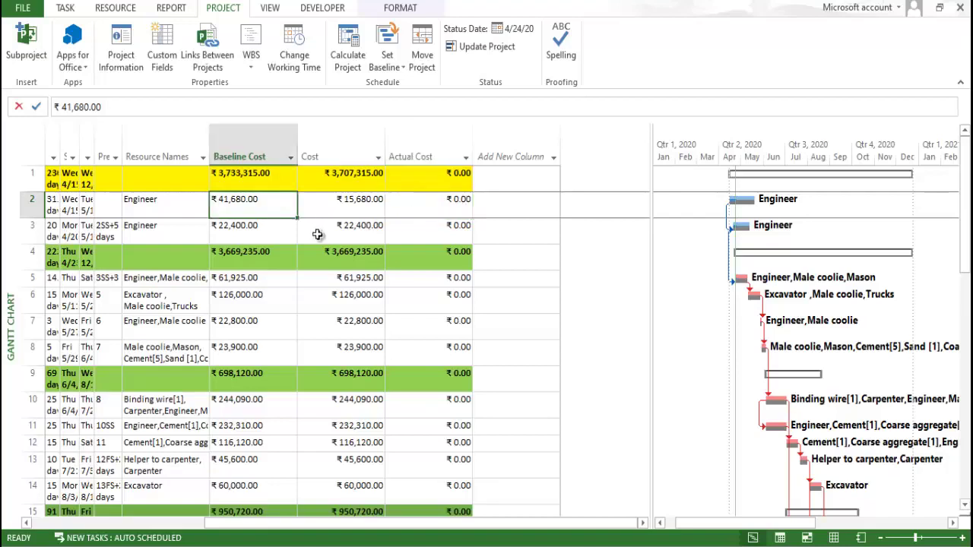
click(346, 156)
Hide the Cost column and set Documentation's Baseline Cost to 15000.
right_click(348, 154)
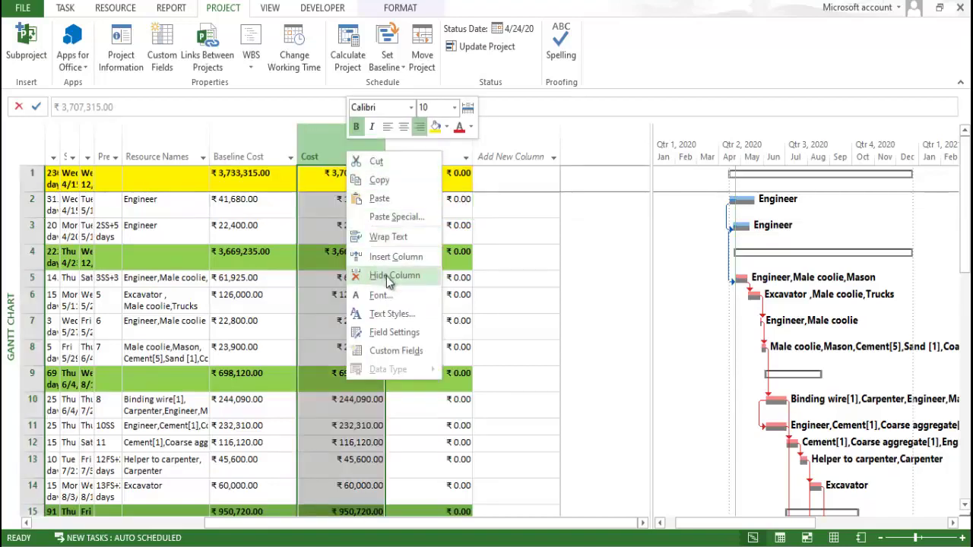
click(392, 276)
click(410, 199)
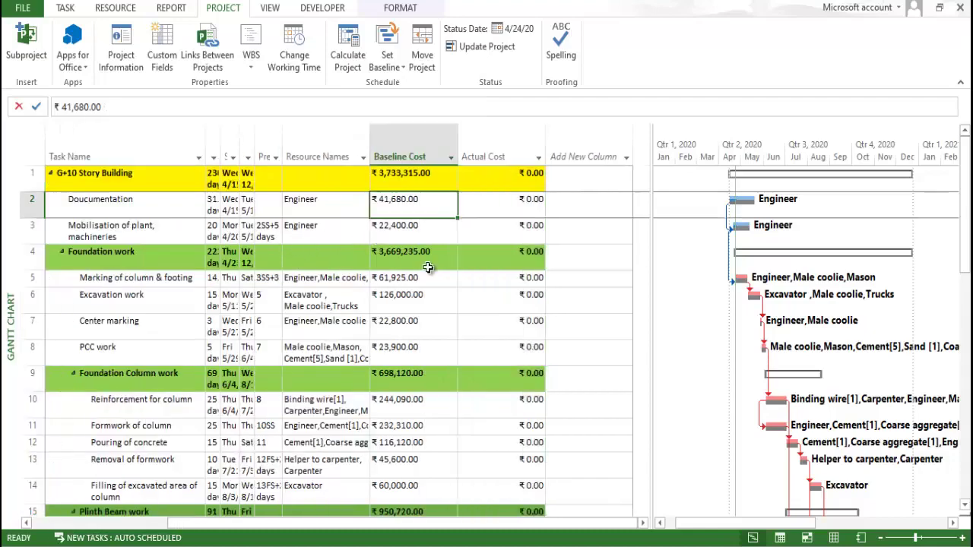
text(15000)
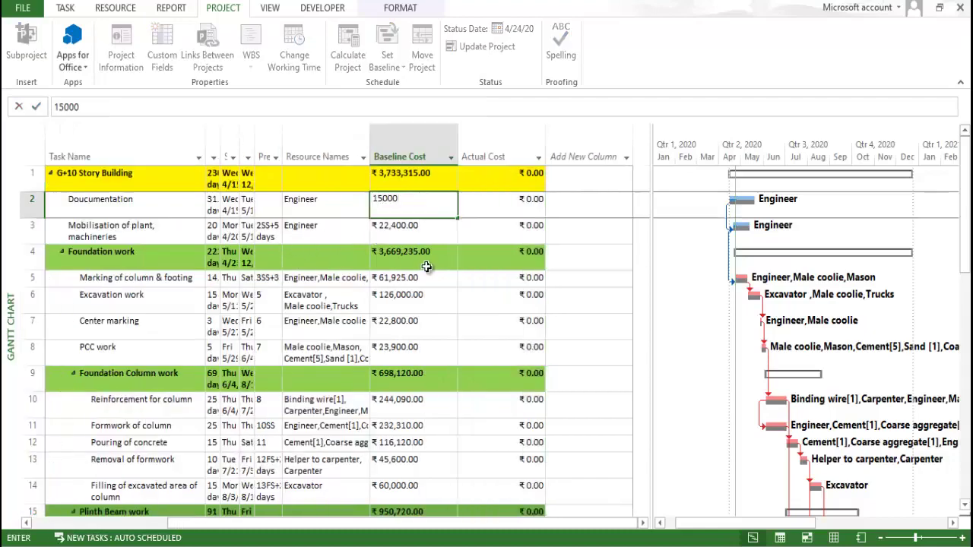
click(466, 255)
Move through the PCC work cost cells back to Documentation's Actual Cost.
click(436, 363)
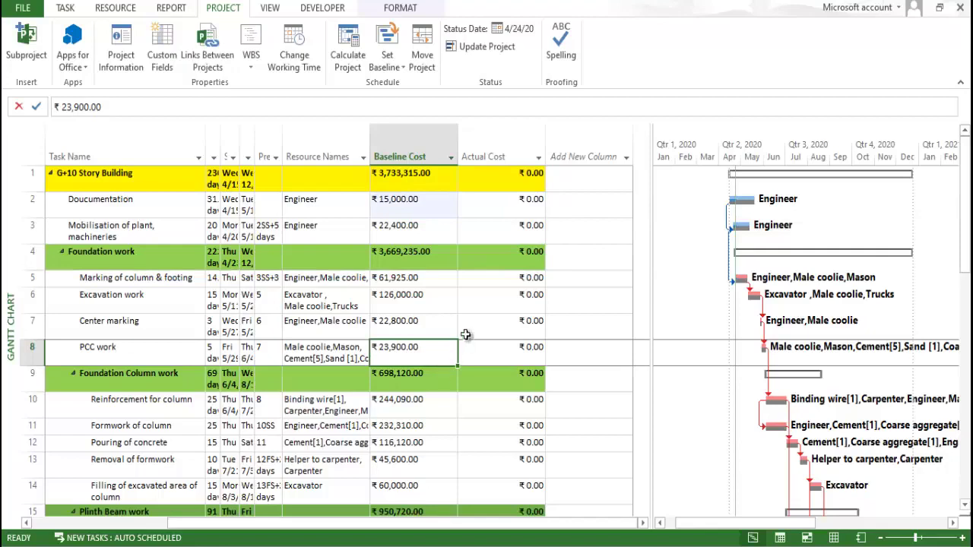
click(520, 232)
click(499, 359)
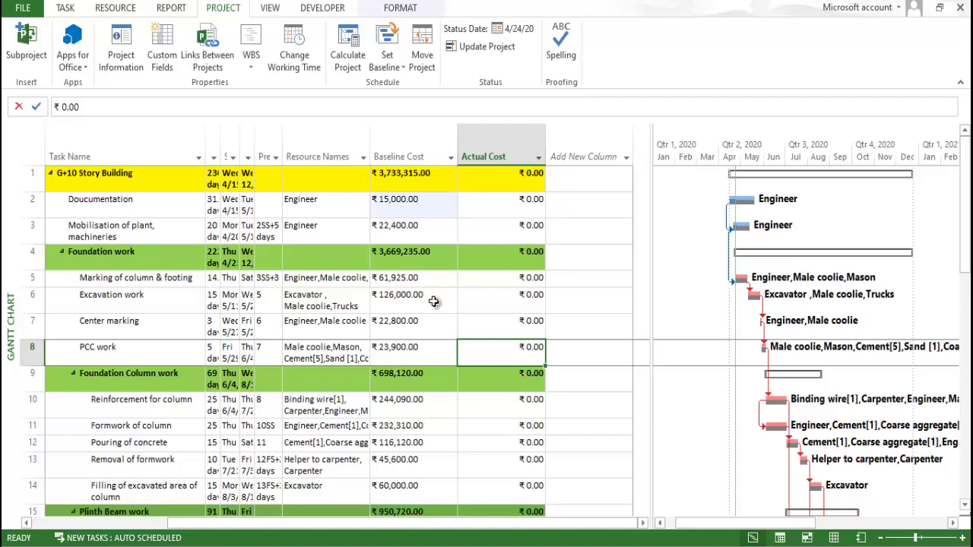
click(497, 200)
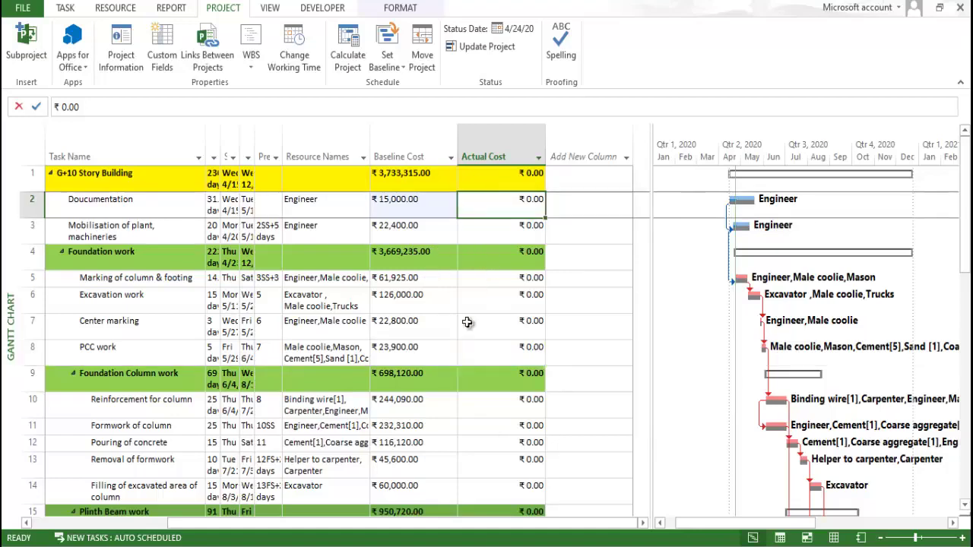
Enter actual costs 15000, 20000, 55000, 98000 and 25000 for Documentation through Center marking.
text(15000)
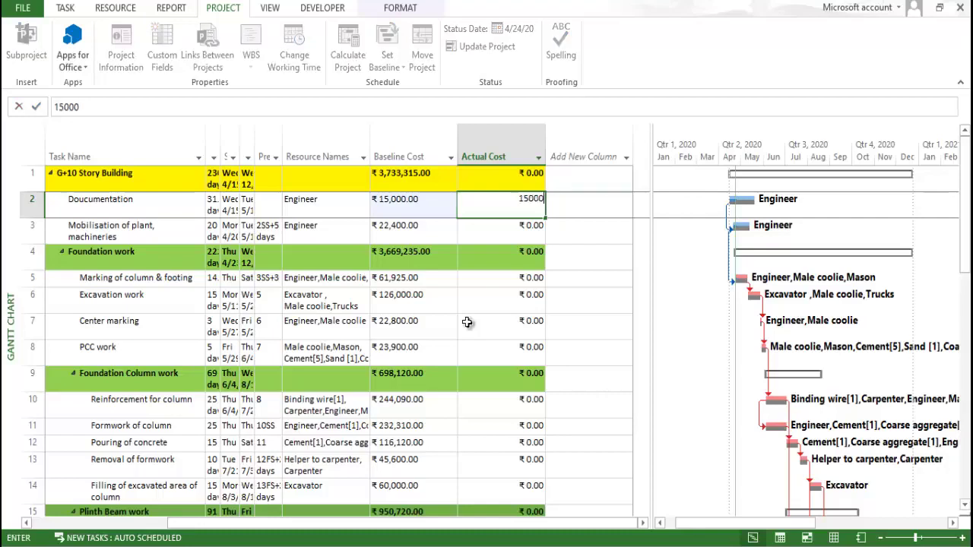
key(Return)
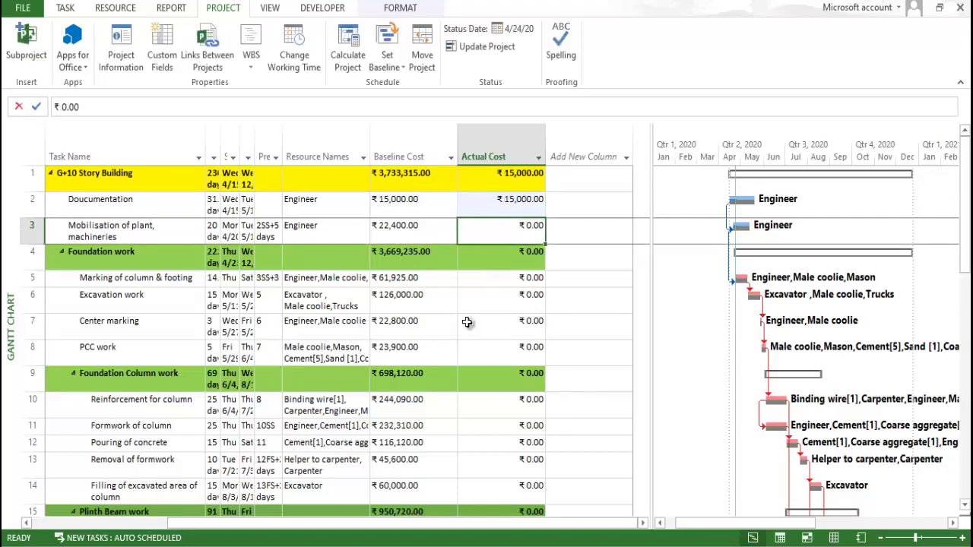
text(20000)
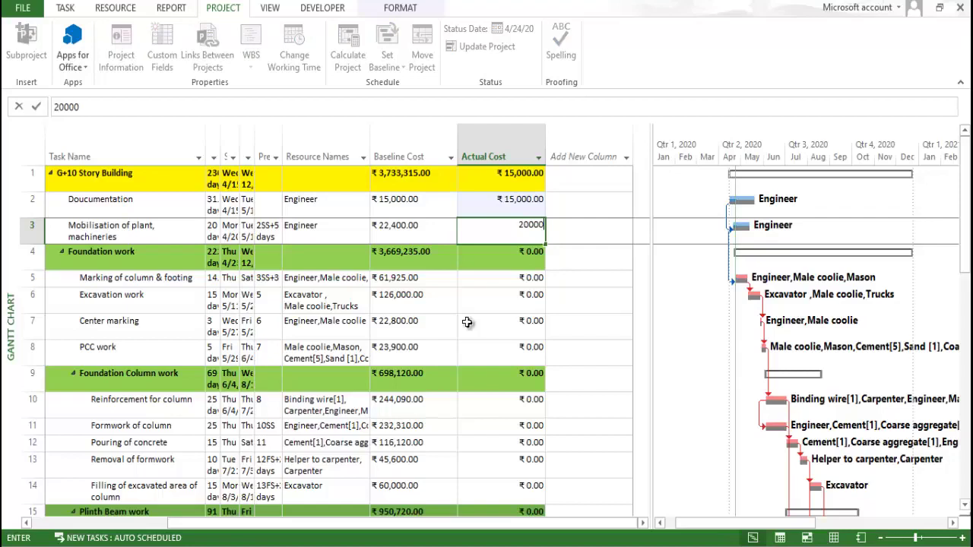
key(Return)
key(Return)
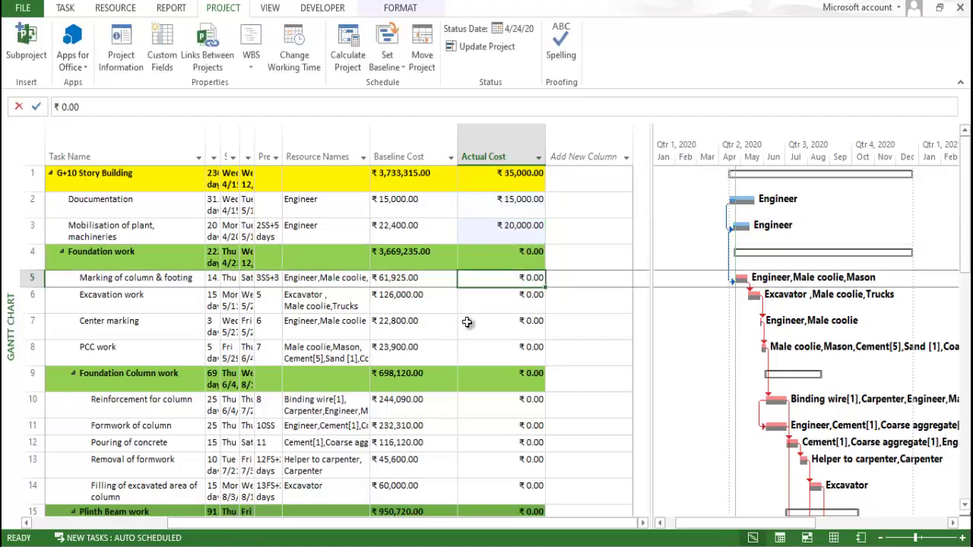
text(55000)
key(Return)
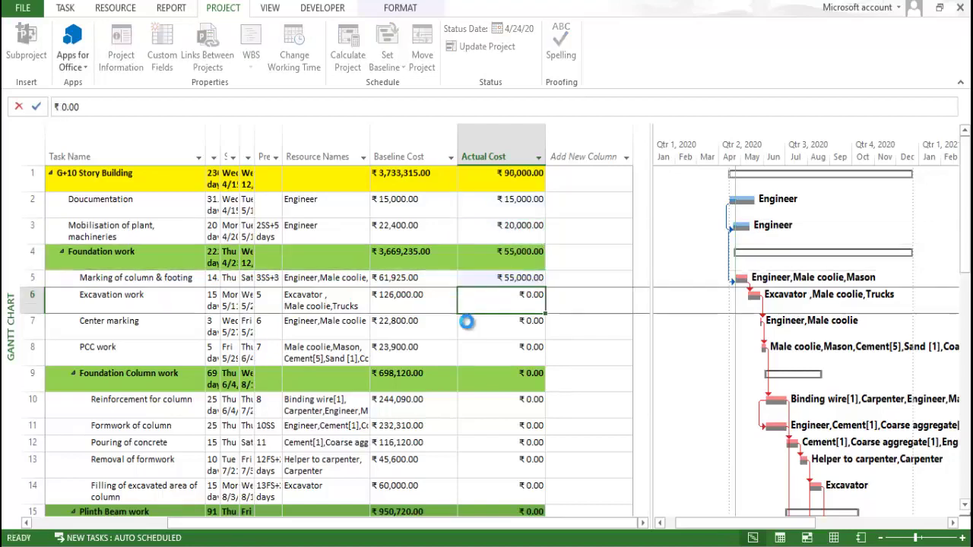
text(98000)
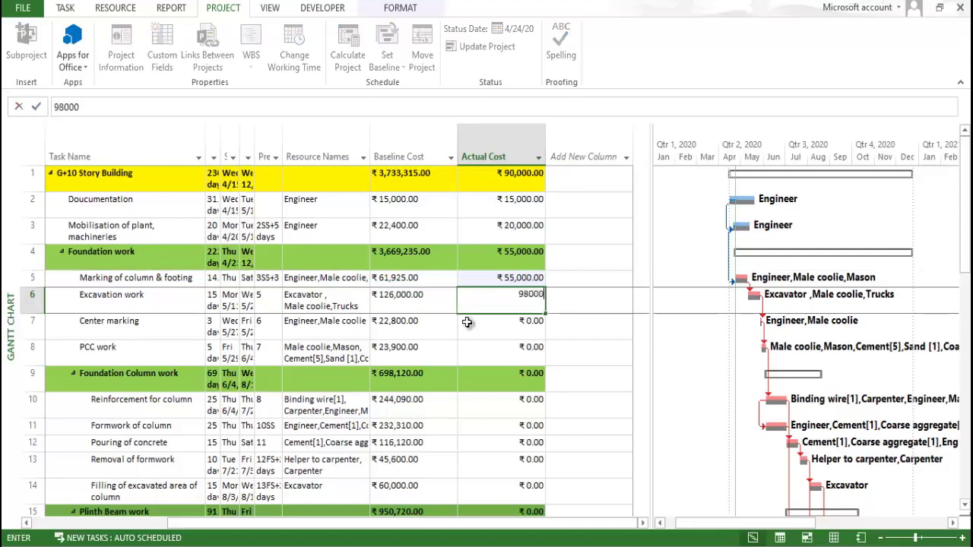
key(Return)
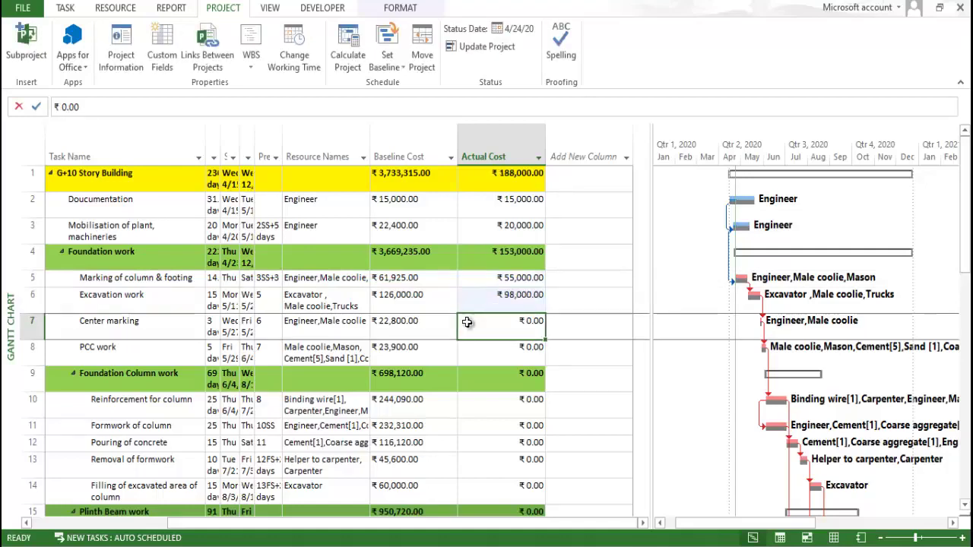
text(250000)
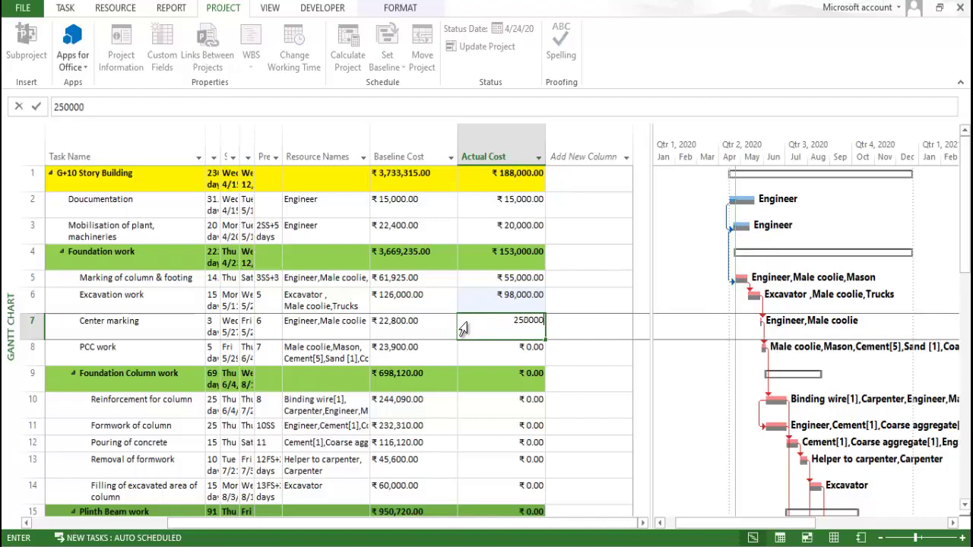
key(BackSpace)
key(Return)
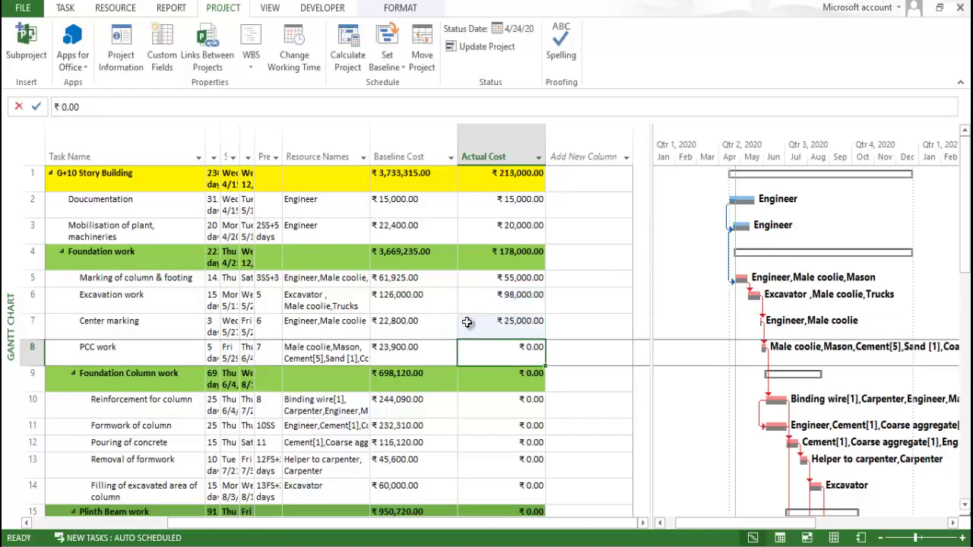
Enter actual costs 23000 for PCC work and 240000 for Reinforcement for column.
text(200)
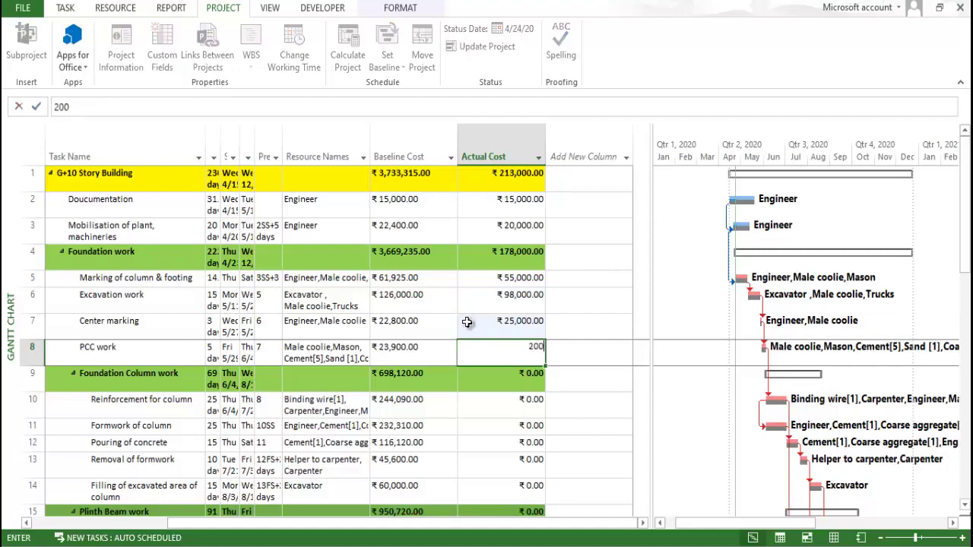
key(BackSpace)
key(BackSpace)
text(3)
key(BackSpace)
text(3,000)
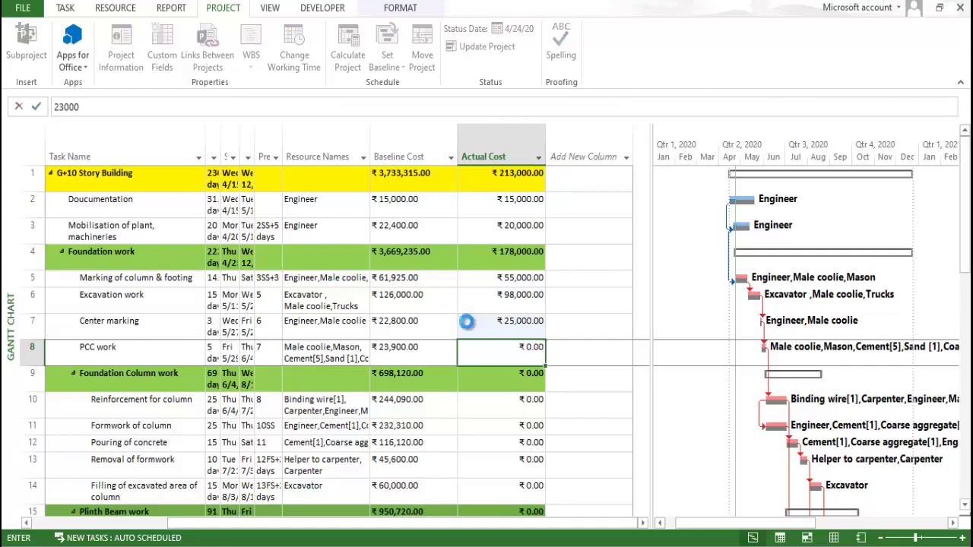
key(Return)
key(Return)
text(2)
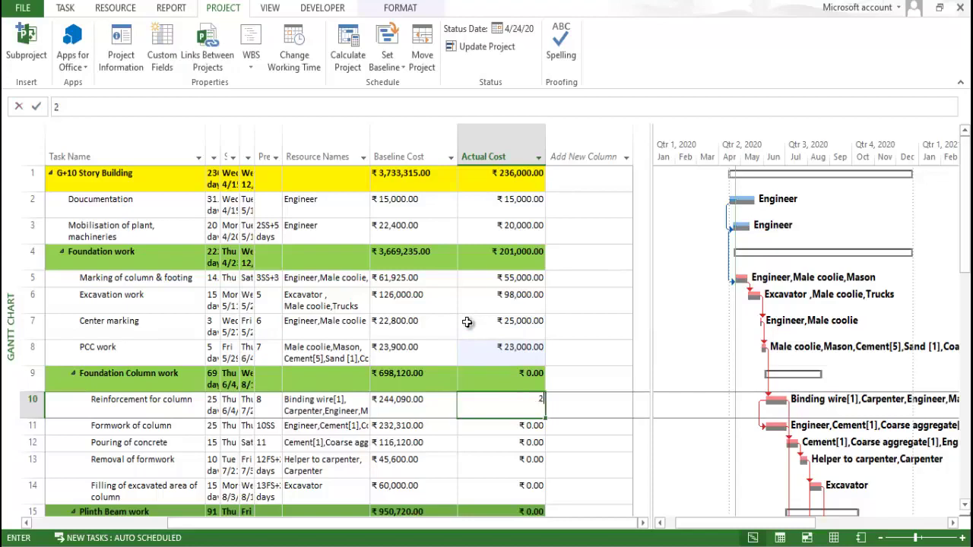
text(40,000)
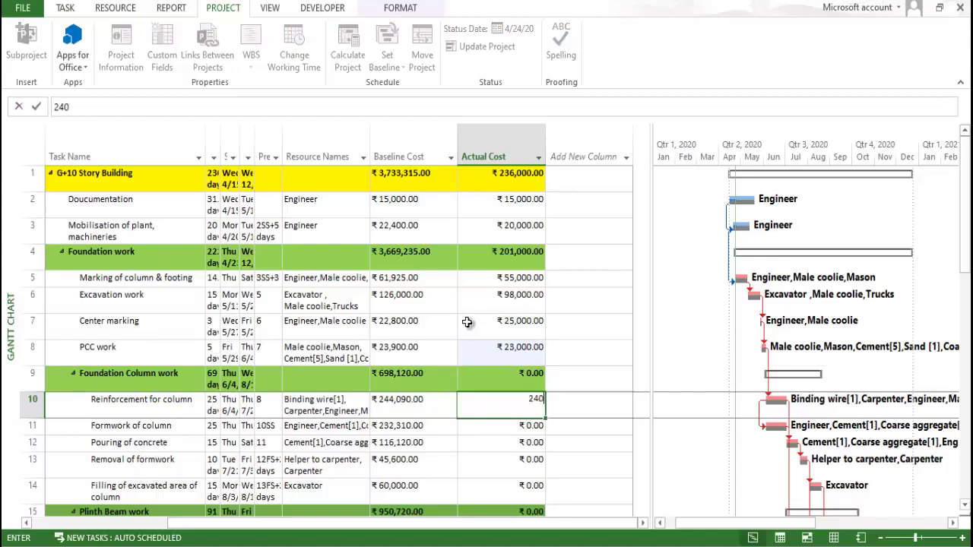
key(Return)
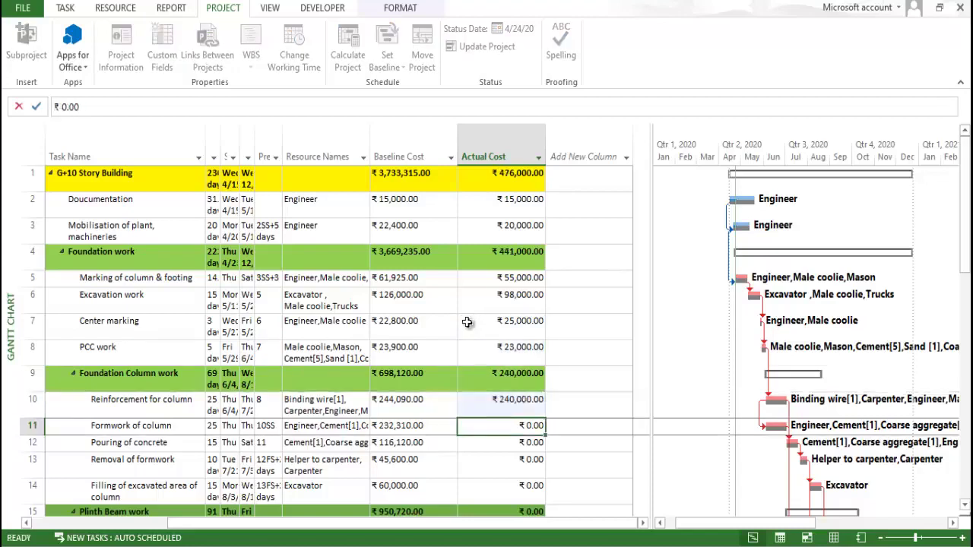
Enter actual costs 230000, 112000, 40000 and 55000 for Formwork through Filling of excavated area.
text(230000)
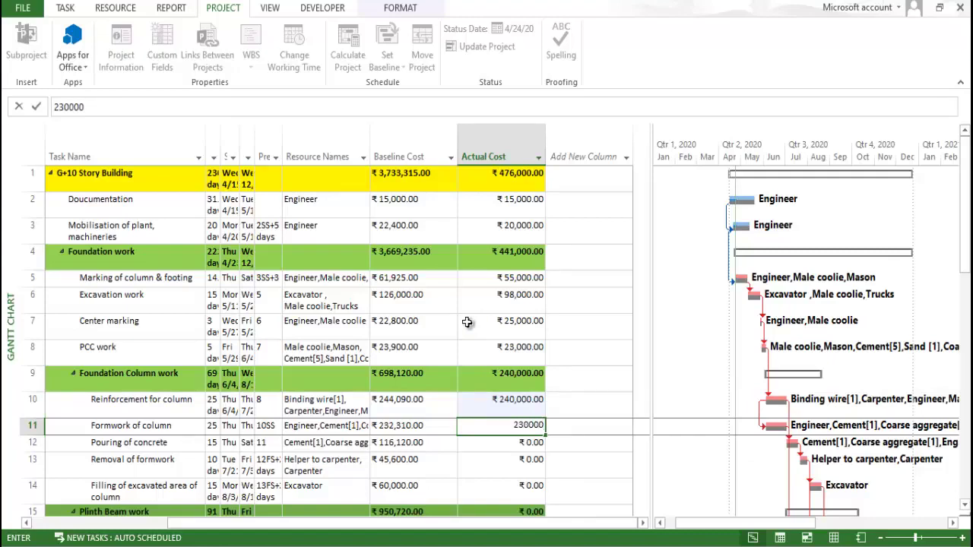
key(Return)
text(112000)
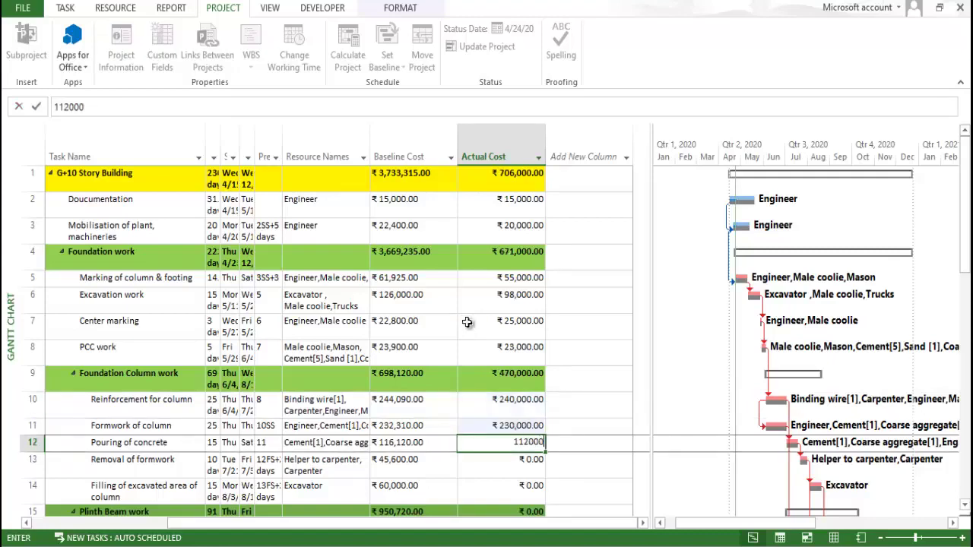
key(Return)
text(40,00)
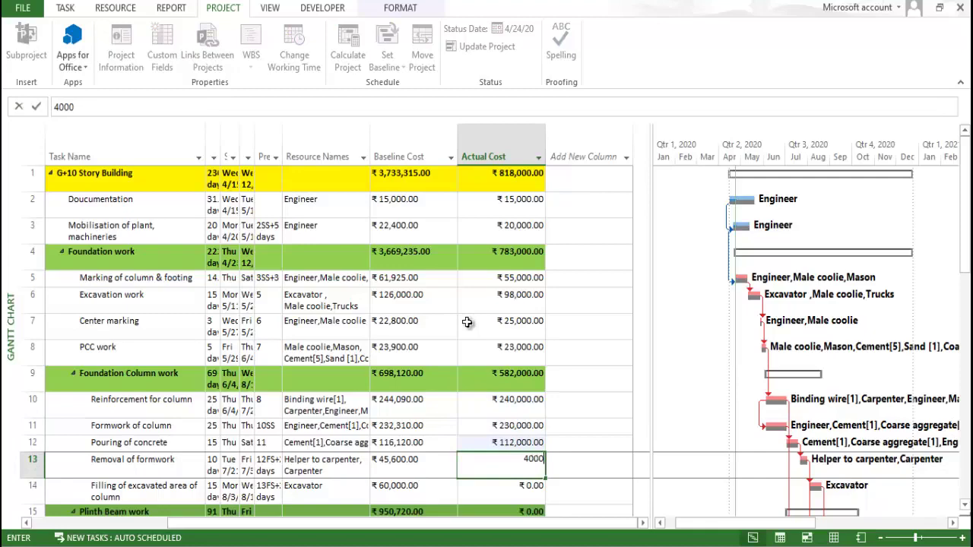
text(0)
key(Return)
text(55)
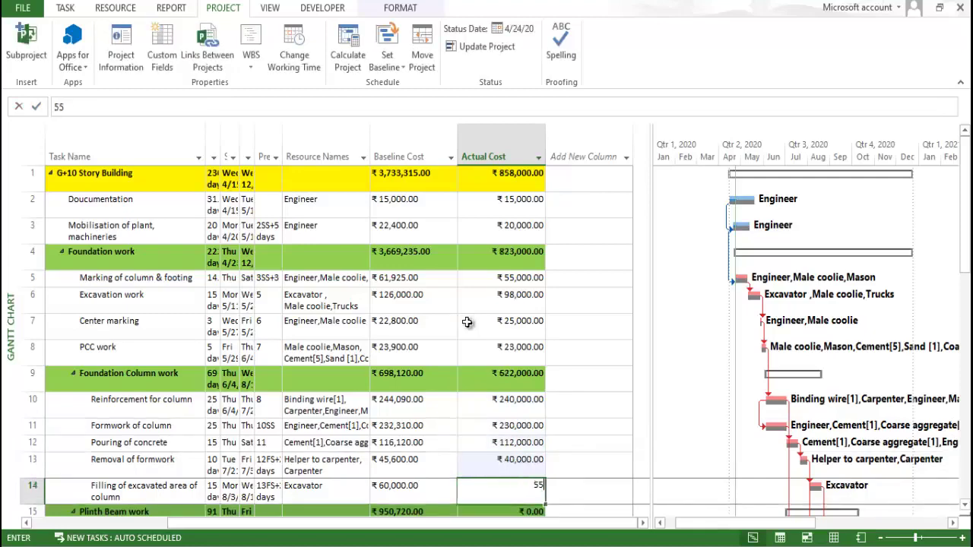
text(,000)
key(Return)
key(Return)
key(Return)
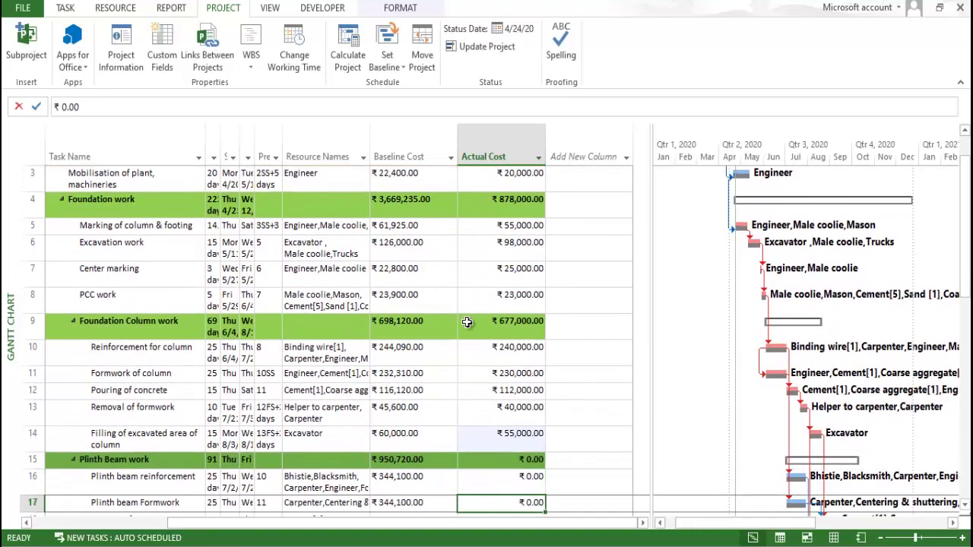
key(Return)
key(Up)
key(Up)
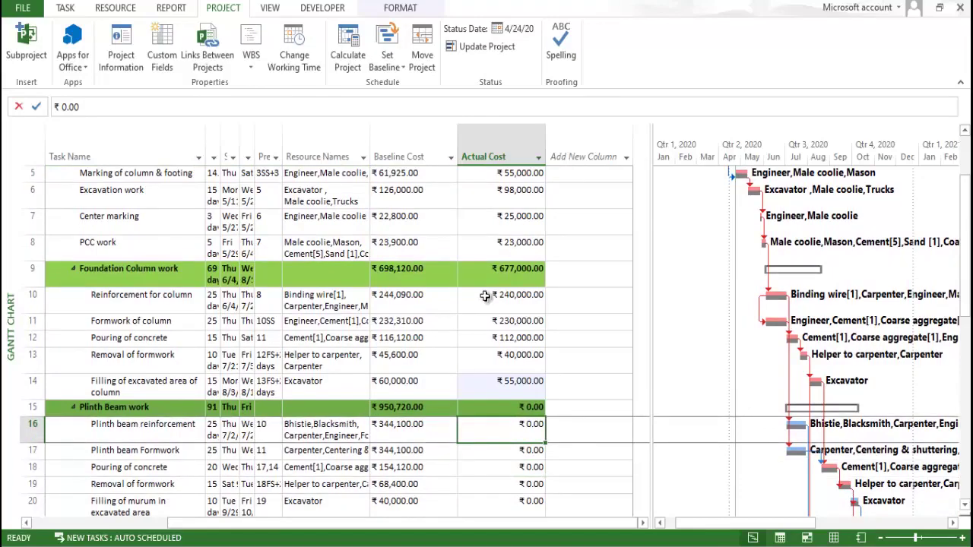
scroll(491, 363, up, 3)
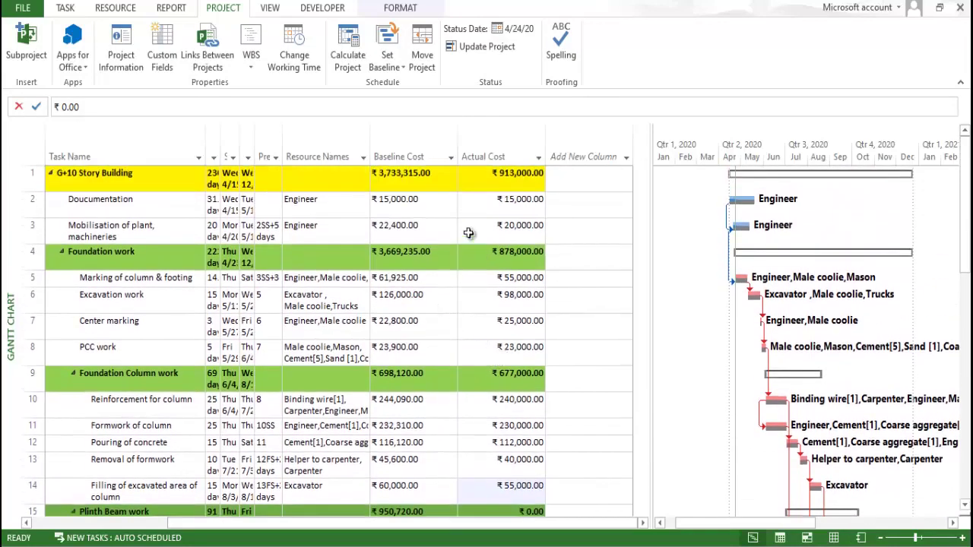
click(417, 175)
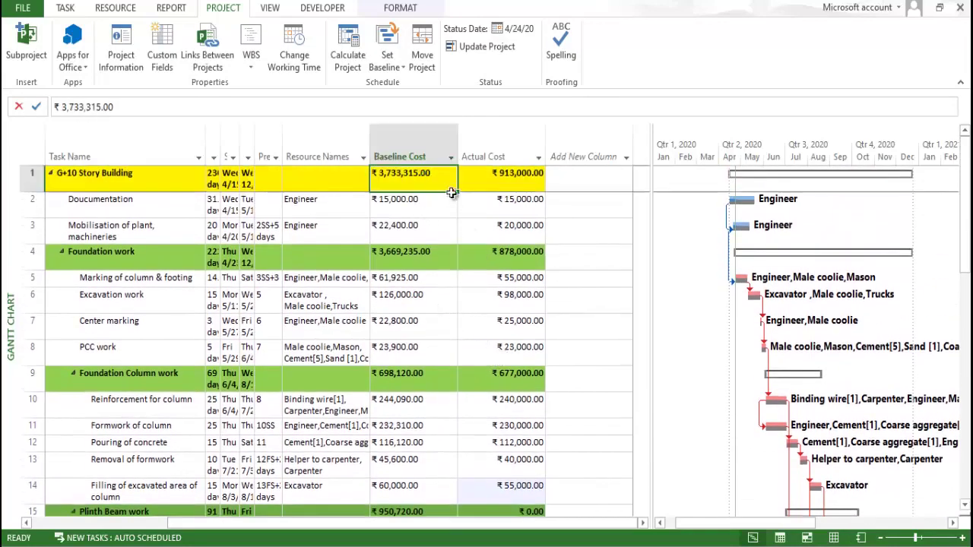
click(503, 181)
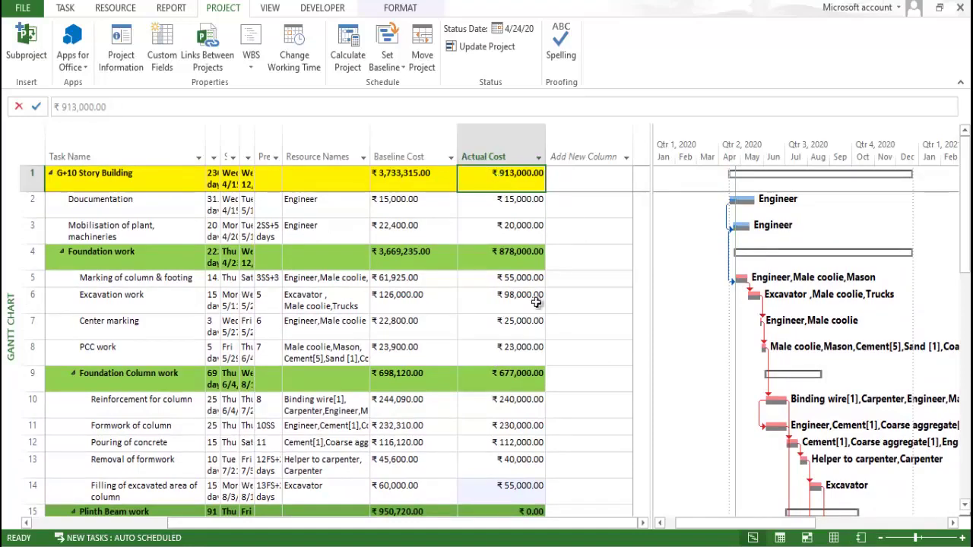
click(592, 187)
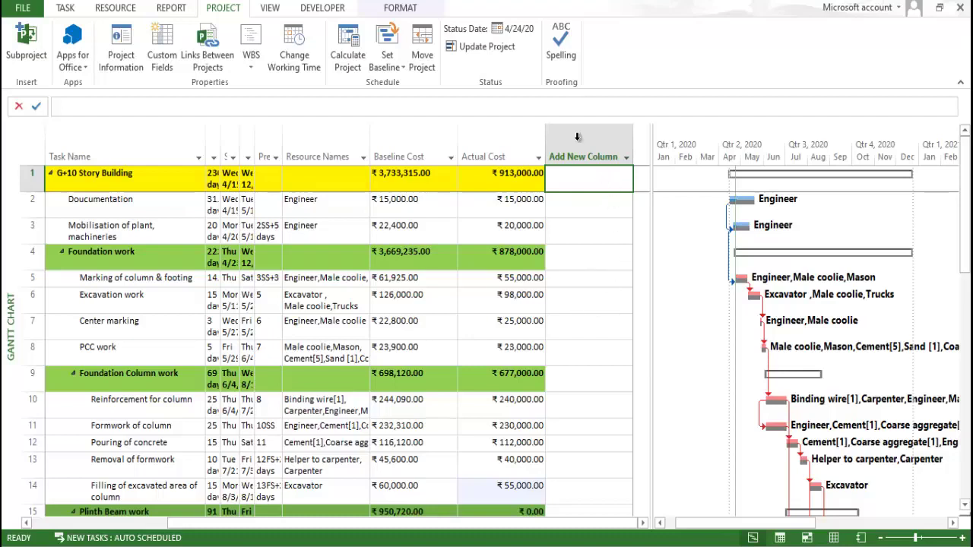
Add a % Complete column after Actual Cost and review the 31%, 23% and 11% values.
drag(578, 134, 576, 135)
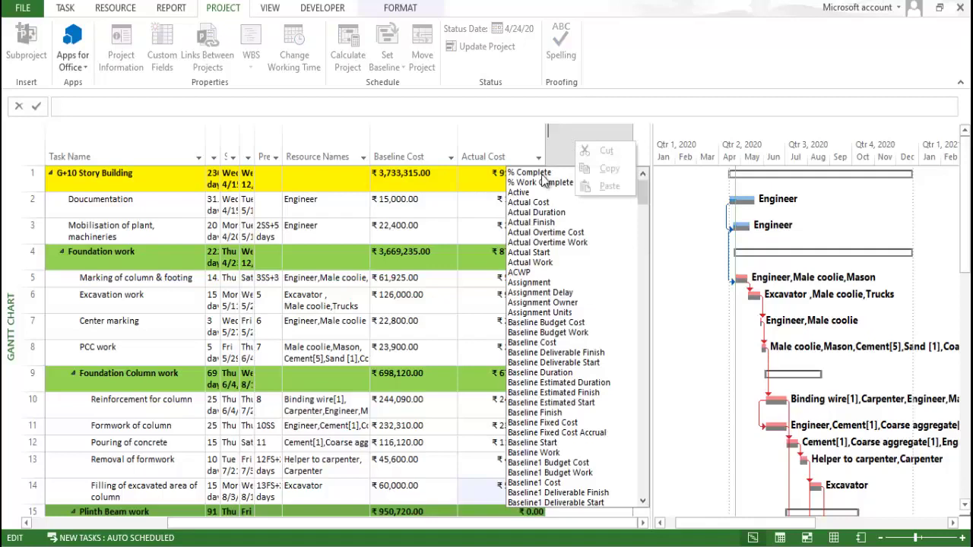
click(541, 172)
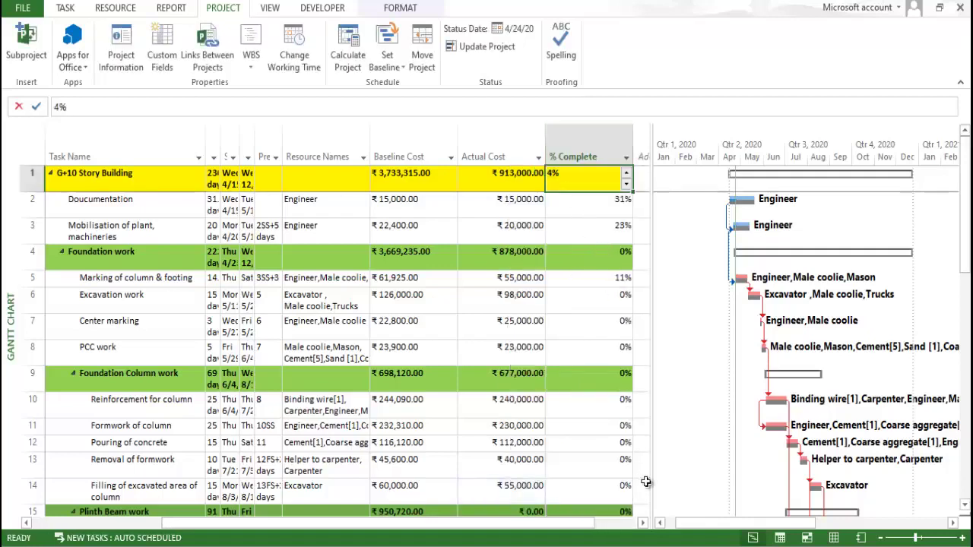
click(642, 523)
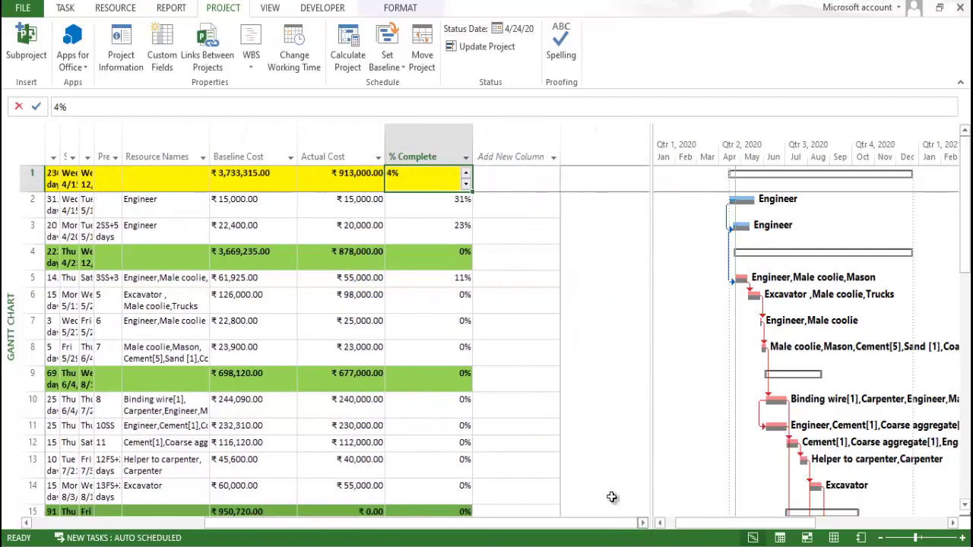
click(516, 234)
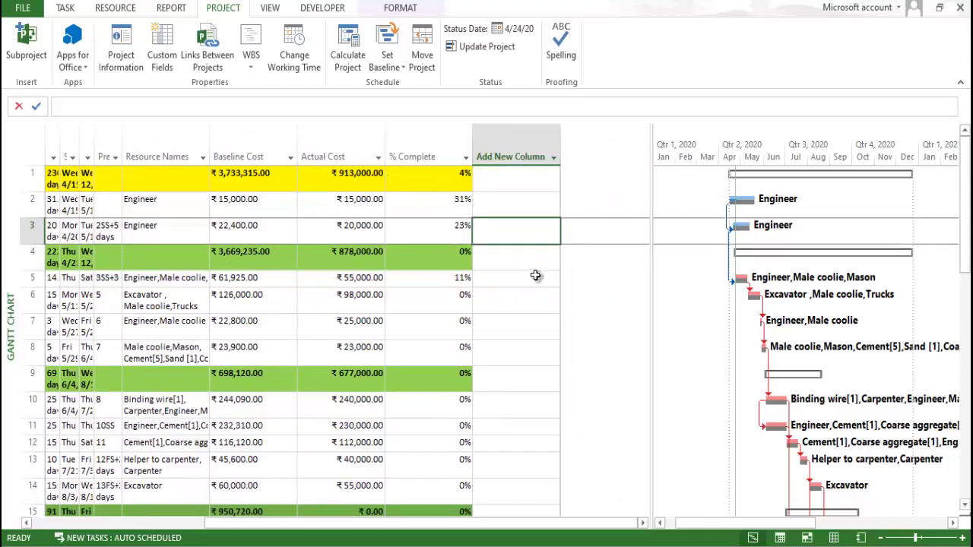
click(463, 210)
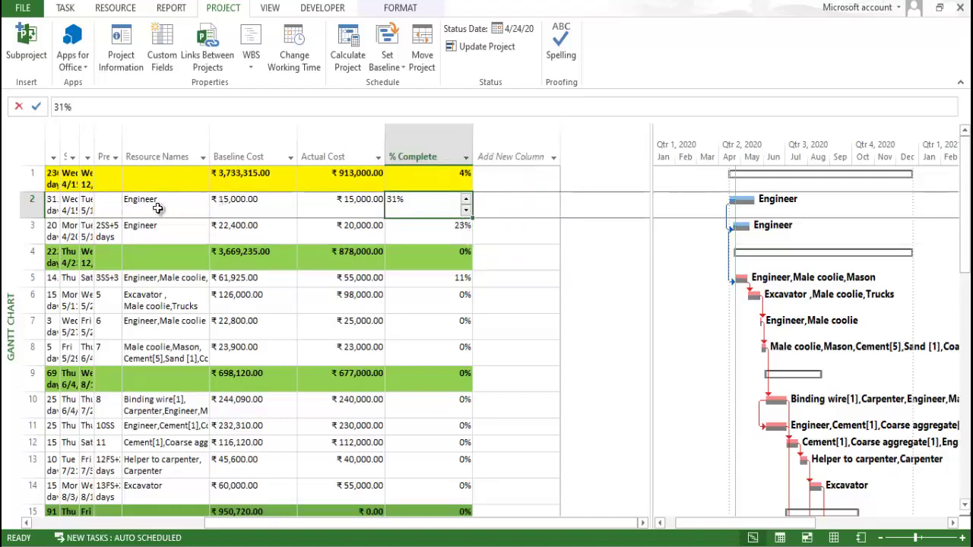
click(430, 235)
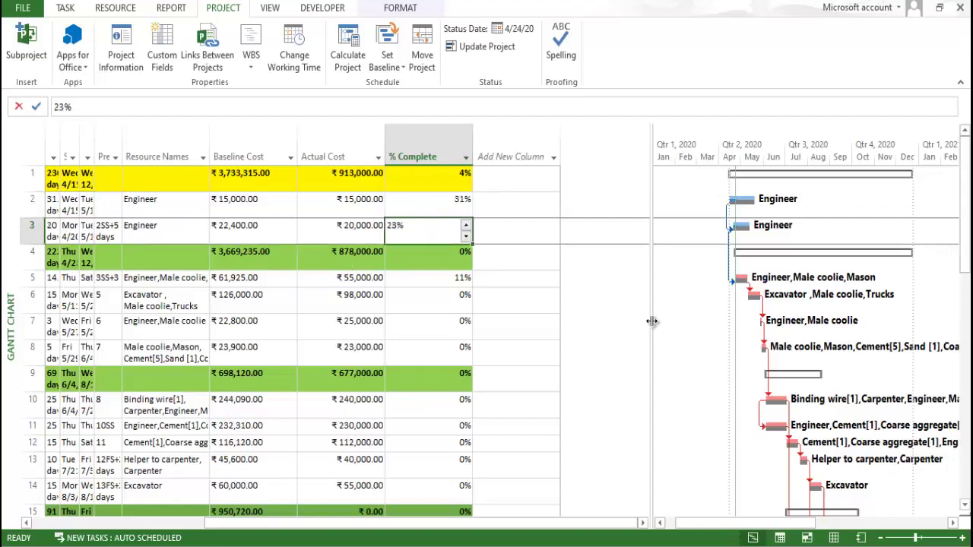
click(460, 282)
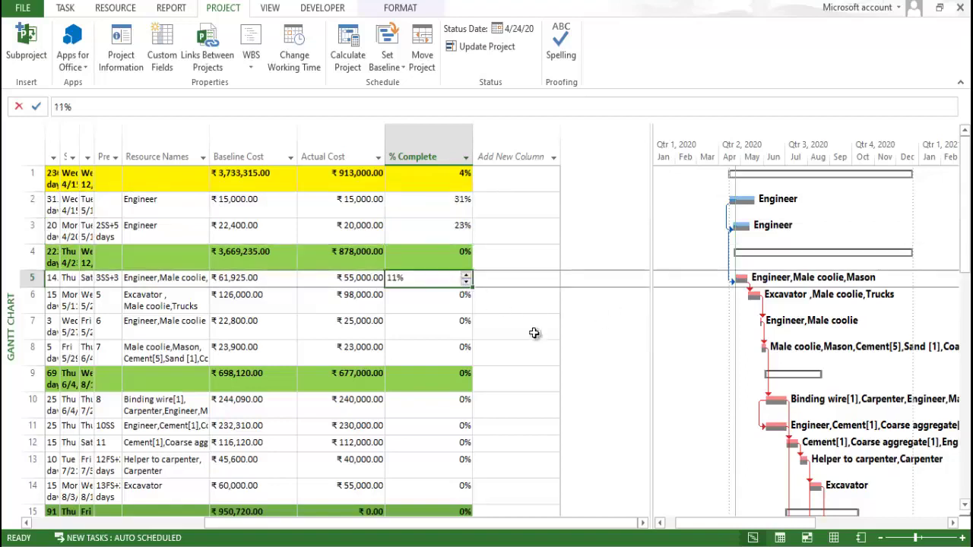
Open Update Project and cancel it without applying changes.
click(465, 53)
click(554, 319)
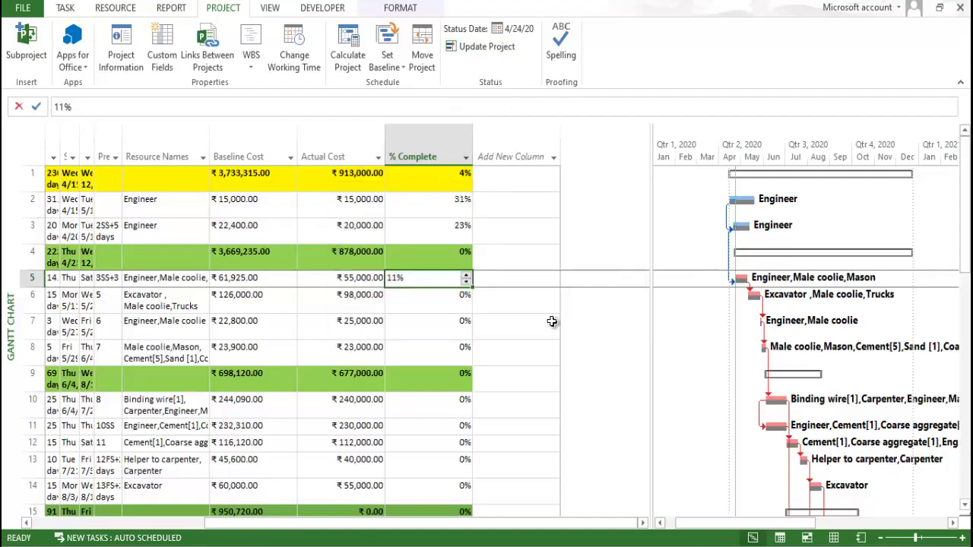
click(552, 322)
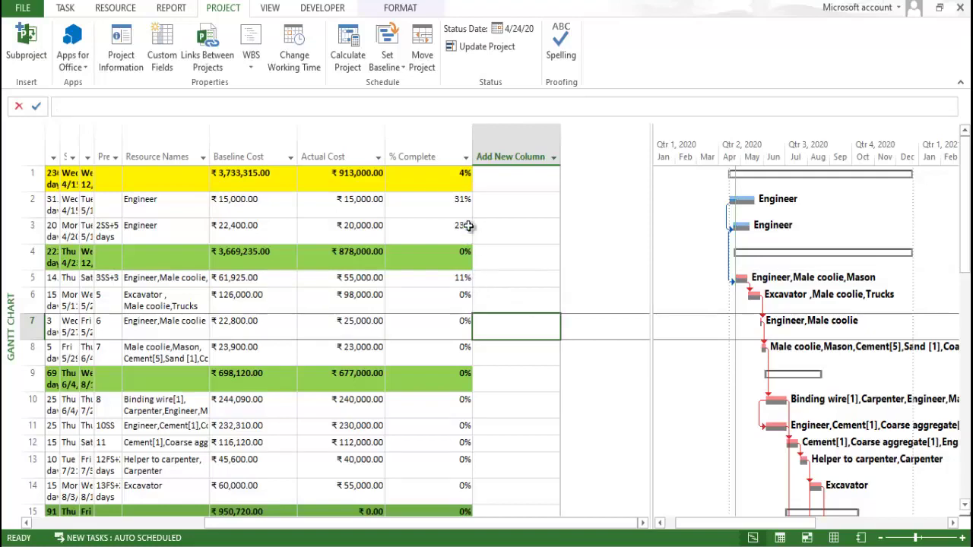
Set the status date to Thu 4/23/20 and apply Update Project as of that date.
click(518, 30)
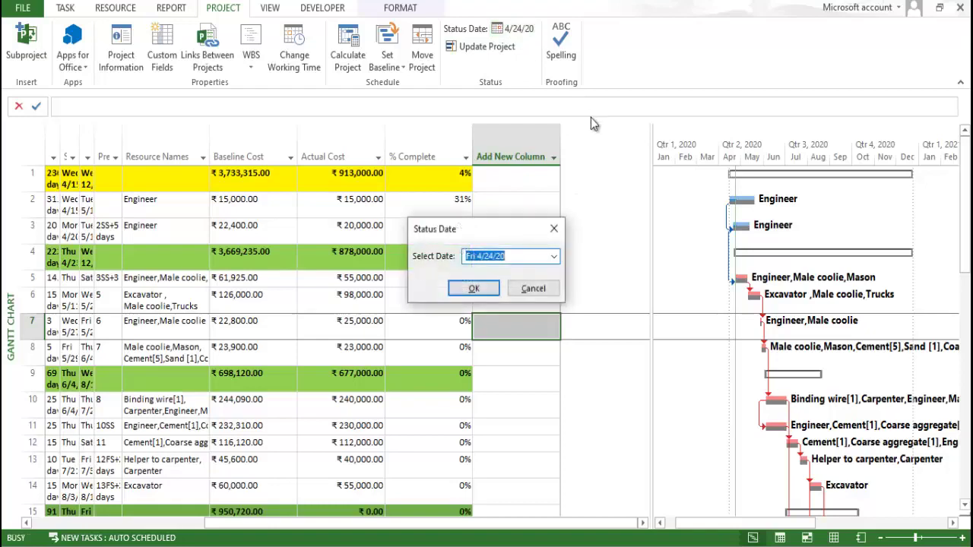
click(554, 257)
click(513, 338)
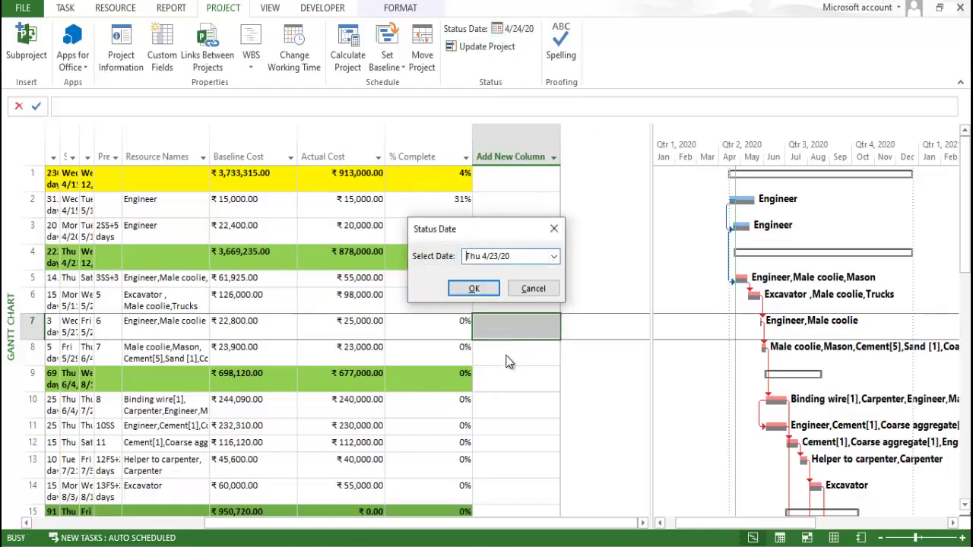
click(474, 287)
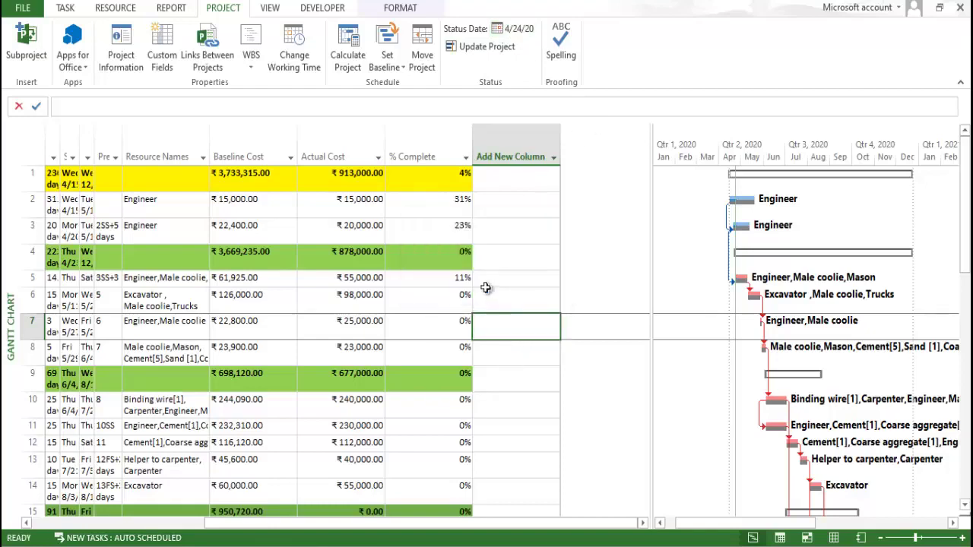
click(481, 46)
click(542, 320)
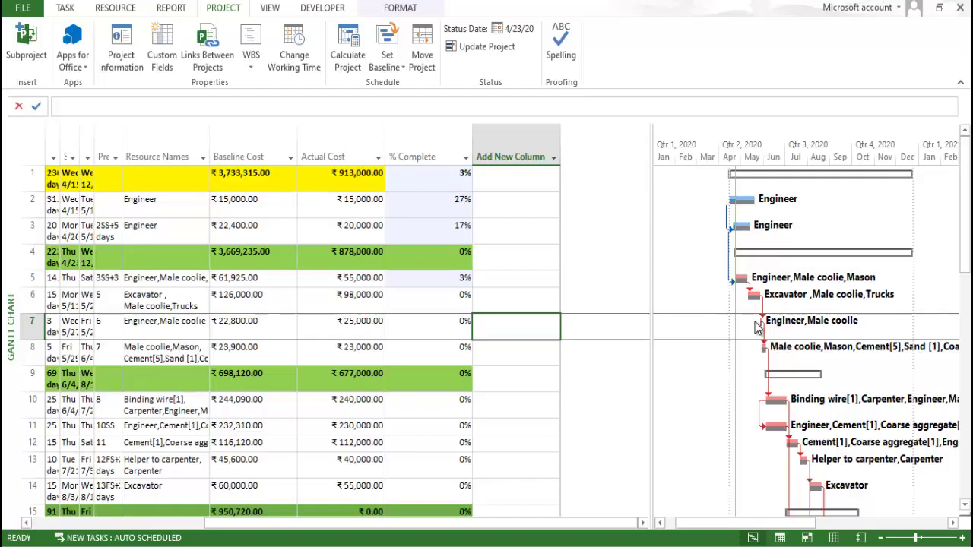
click(505, 129)
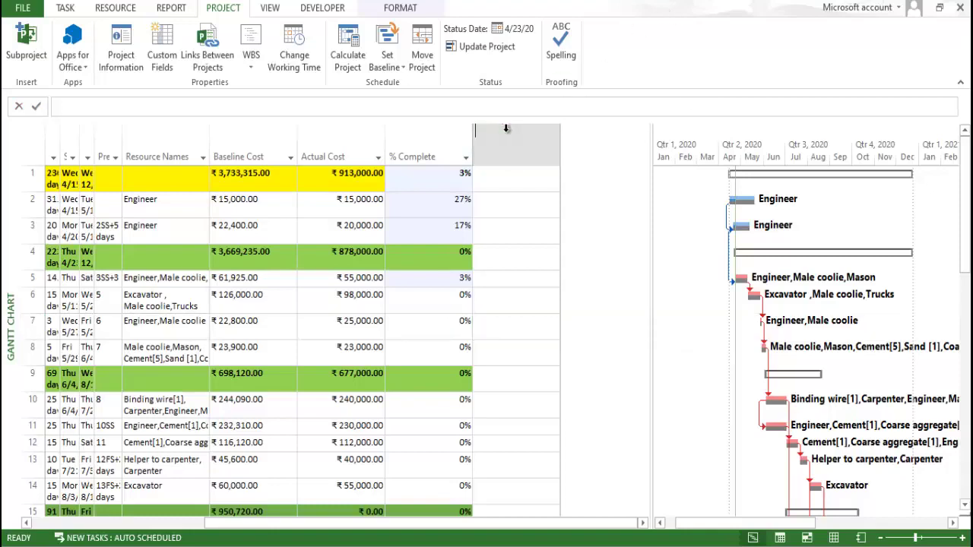
text(active)
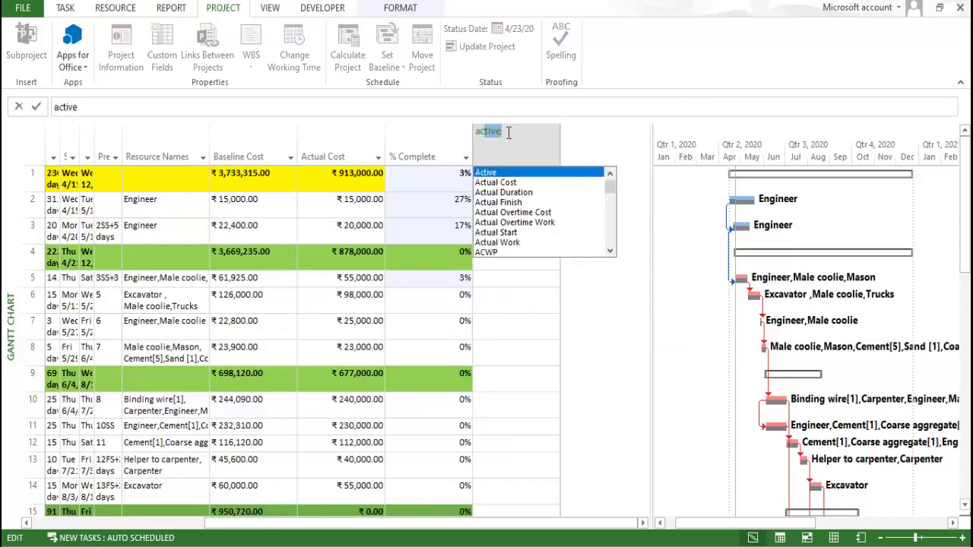
key(Down)
key(Down)
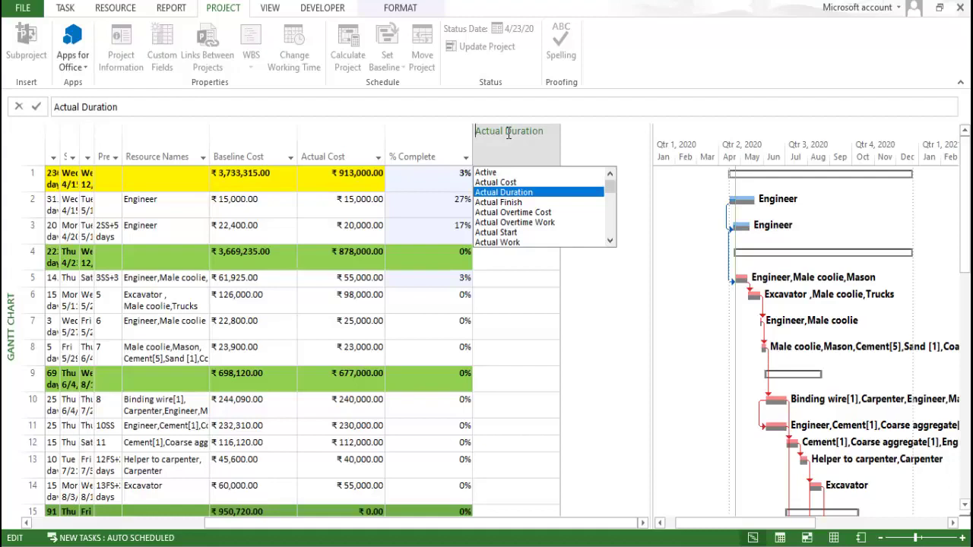
key(Delete)
key(Delete)
key(Delete)
key(Delete)
key(Delete)
key(Delete)
key(Delete)
key(Delete)
key(Delete)
key(Delete)
key(Delete)
key(Delete)
key(Delete)
key(Delete)
key(Delete)
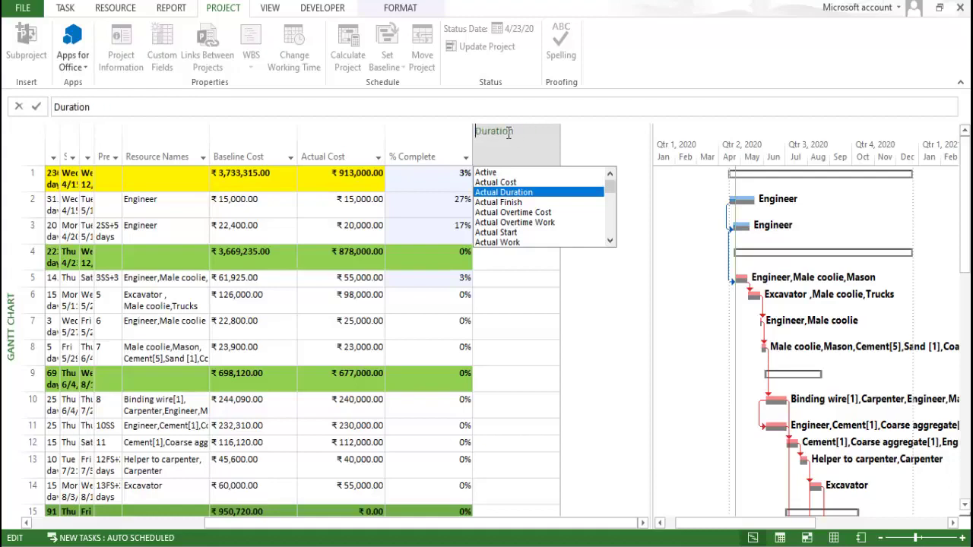
text(actual %)
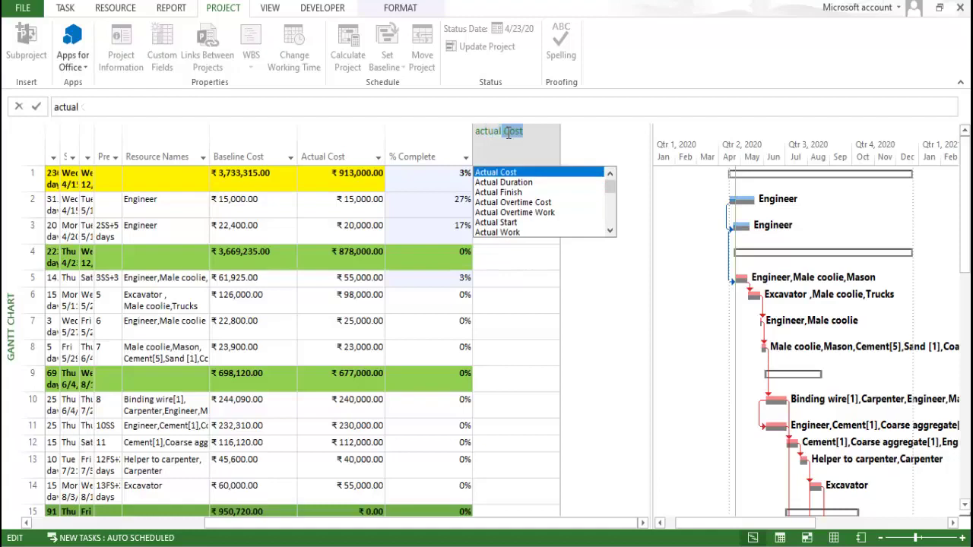
key(BackSpace)
key(BackSpace)
key(BackSpace)
key(BackSpace)
key(BackSpace)
key(BackSpace)
key(BackSpace)
key(BackSpace)
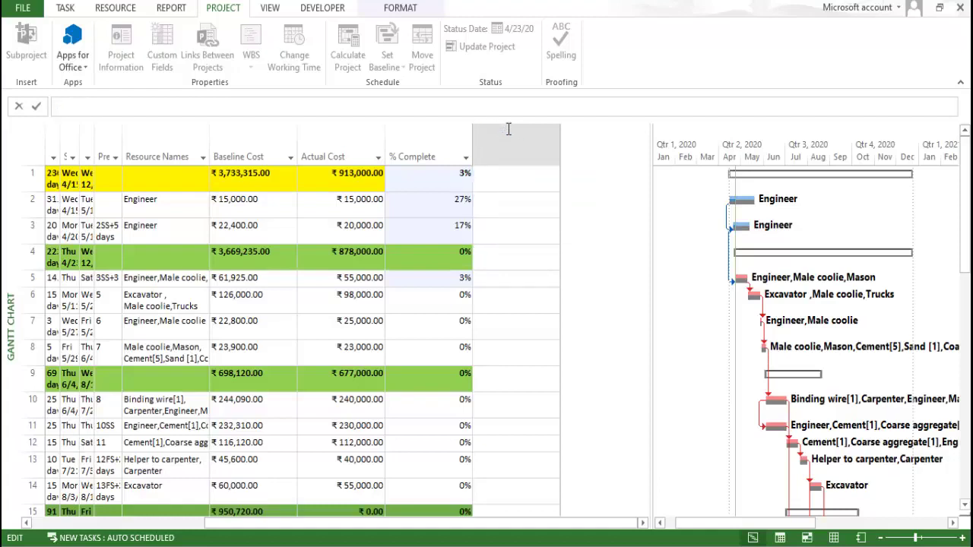
key(Return)
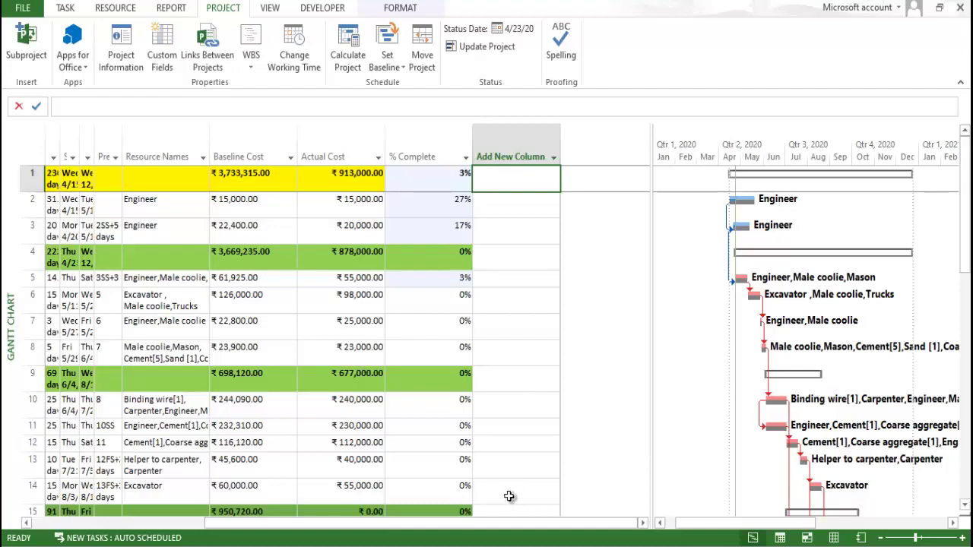